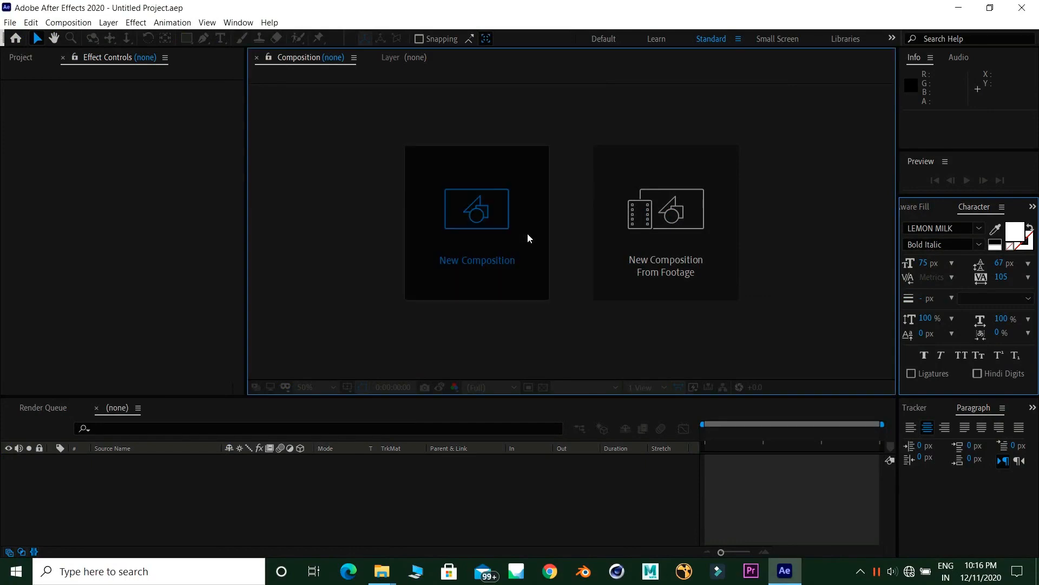
# - Create a composition, bring in the Avengers: Age of Ultron ending scene clip from the video folder, and preview it
pyautogui.click(599, 443)
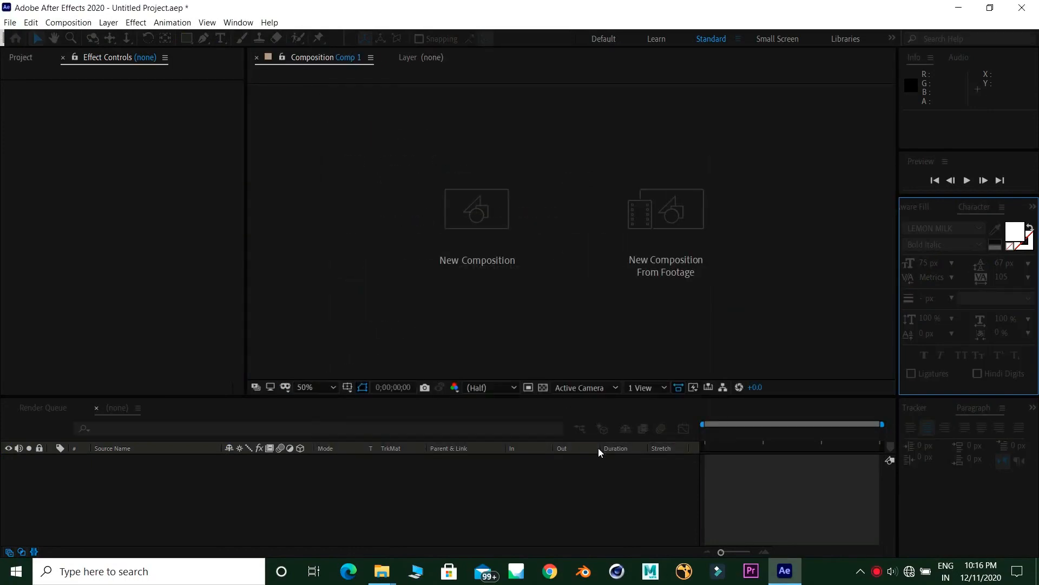
pyautogui.moveTo(395, 578)
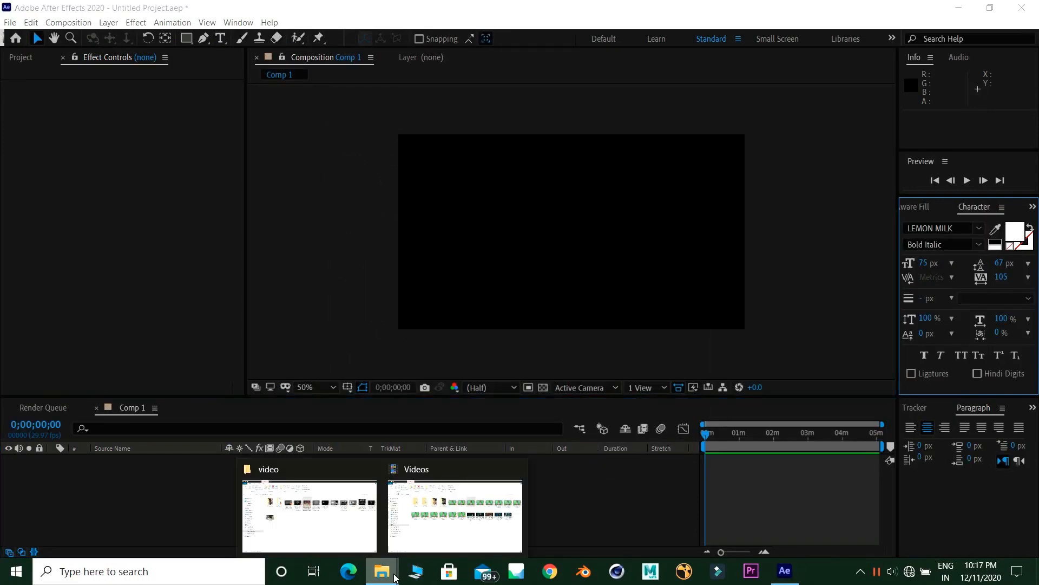
pyautogui.click(371, 550)
pyautogui.moveTo(506, 227); pyautogui.dragTo(458, 483)
pyautogui.press('space')
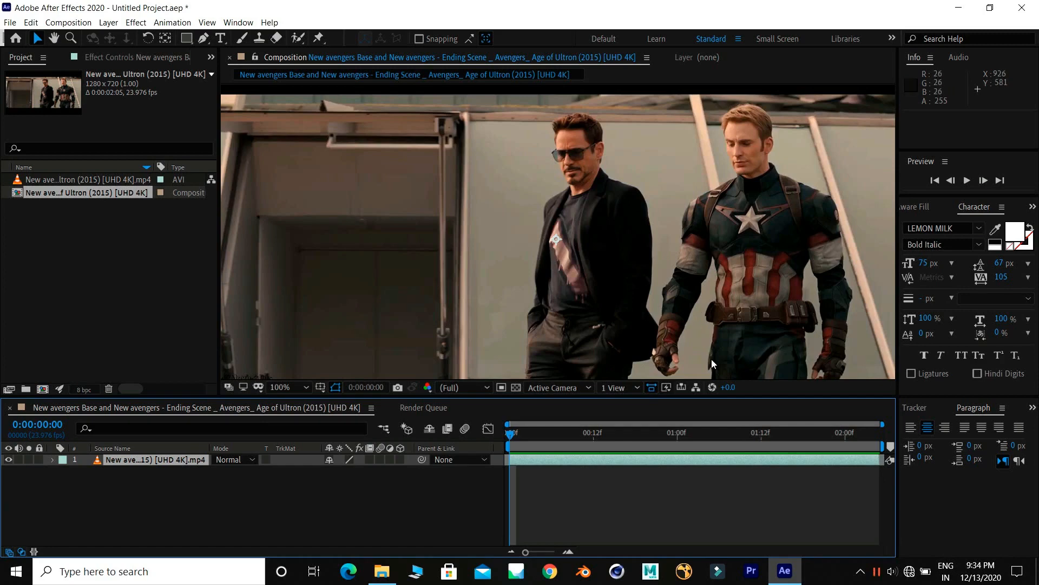
pyautogui.press('space')
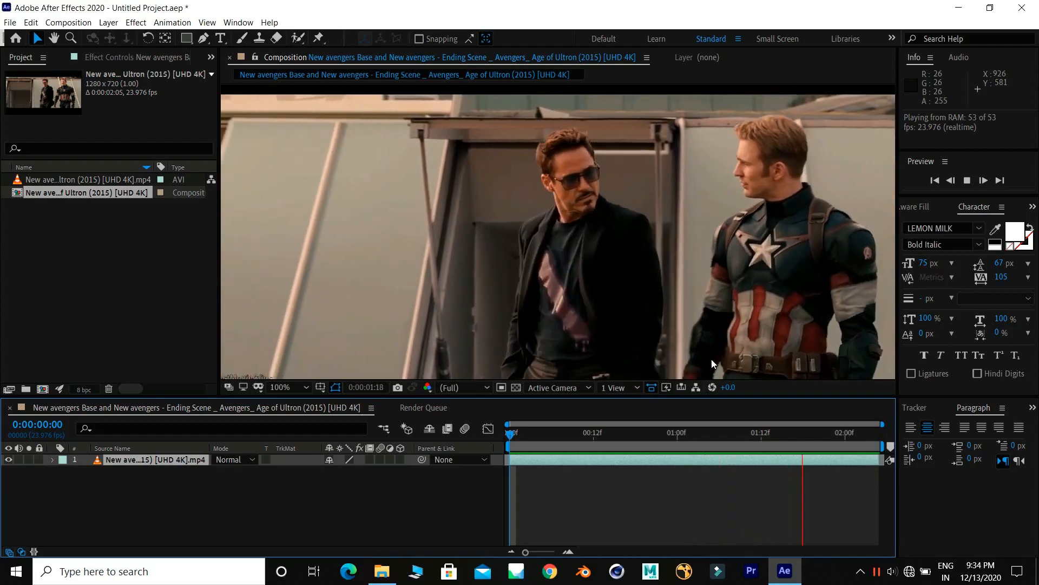
pyautogui.press('space')
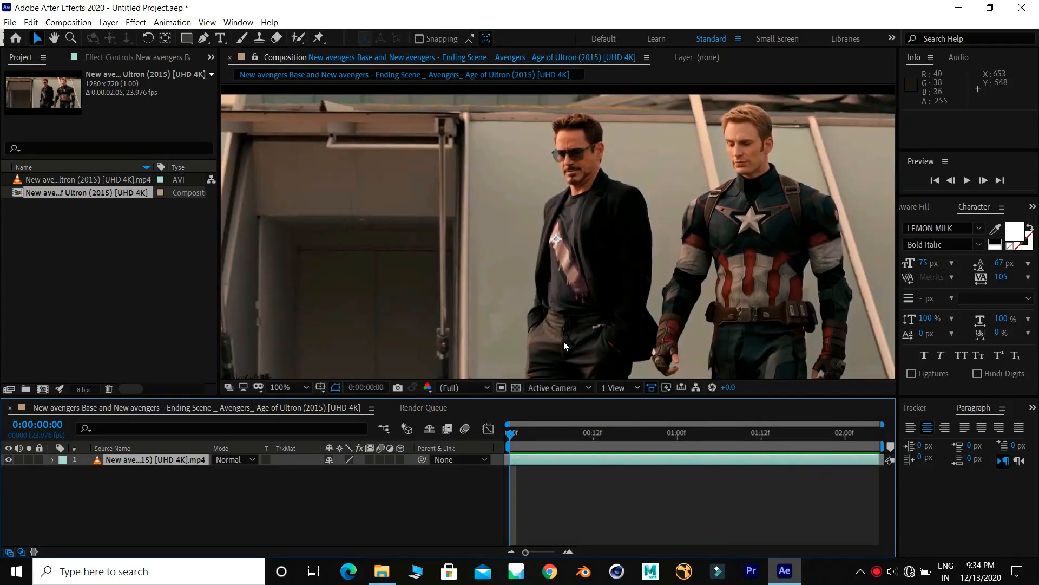
# - Select the man in the black suit as foreground with Roto Brush strokes over his body and legs
pyautogui.click(299, 39)
pyautogui.doubleClick(145, 462)
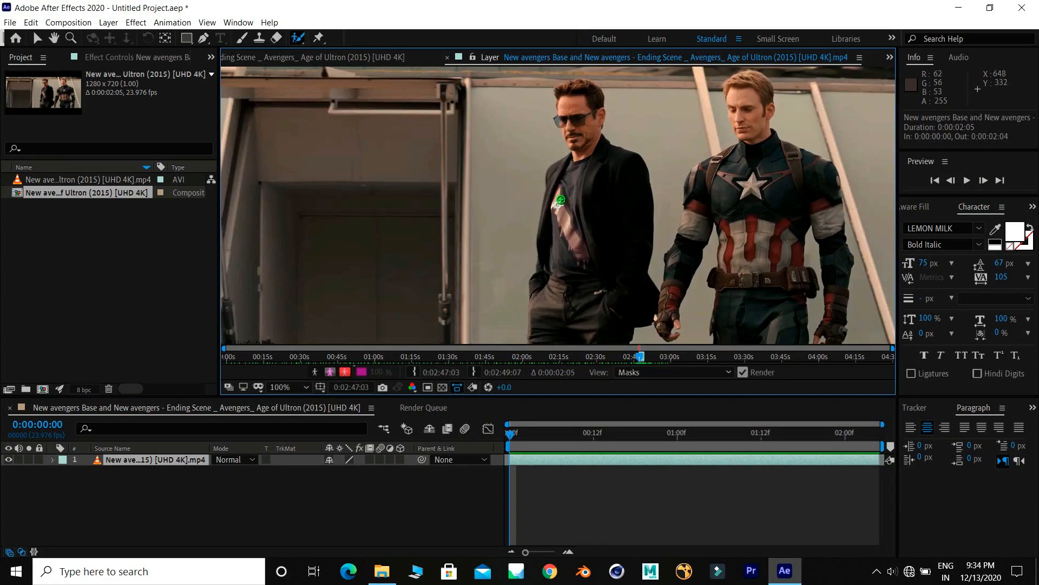
pyautogui.moveTo(563, 186); pyautogui.dragTo(558, 262)
pyautogui.moveTo(583, 296)
pyautogui.mouseDown()
pyautogui.moveTo(605, 282)
pyautogui.moveTo(610, 226)
pyautogui.moveTo(603, 173)
pyautogui.moveTo(580, 136)
pyautogui.moveTo(582, 93)
pyautogui.mouseUp()
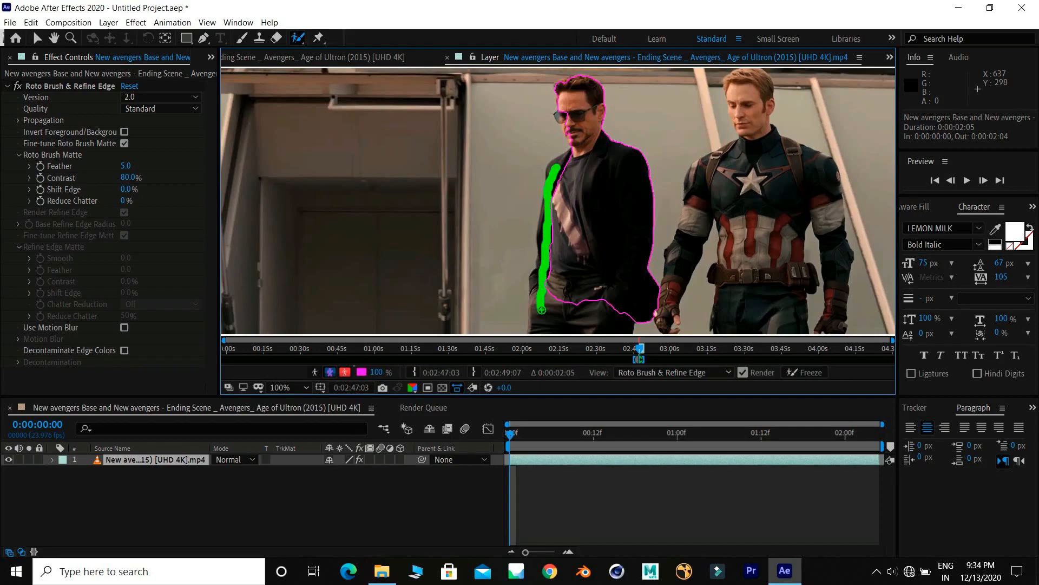
pyautogui.moveTo(613, 322); pyautogui.dragTo(608, 321)
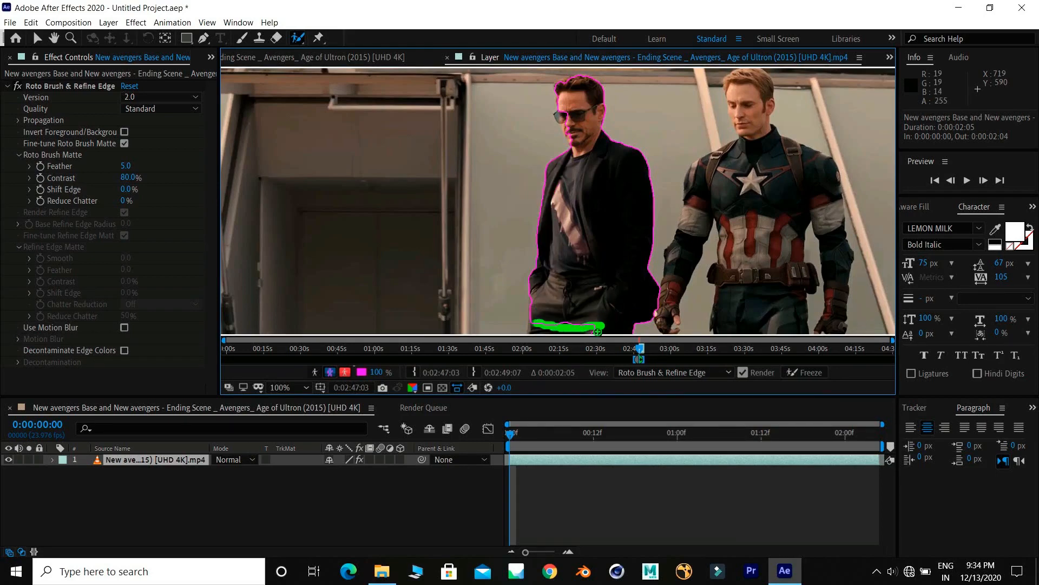
pyautogui.moveTo(598, 331); pyautogui.dragTo(600, 329)
# - Add the man in the Captain America suit to the Roto Brush foreground and clean up the selection edges
pyautogui.moveTo(665, 306)
pyautogui.mouseDown()
pyautogui.moveTo(697, 220)
pyautogui.moveTo(747, 143)
pyautogui.moveTo(749, 97)
pyautogui.moveTo(777, 156)
pyautogui.moveTo(832, 222)
pyautogui.moveTo(838, 324)
pyautogui.mouseUp()
pyautogui.moveTo(767, 319); pyautogui.dragTo(756, 195)
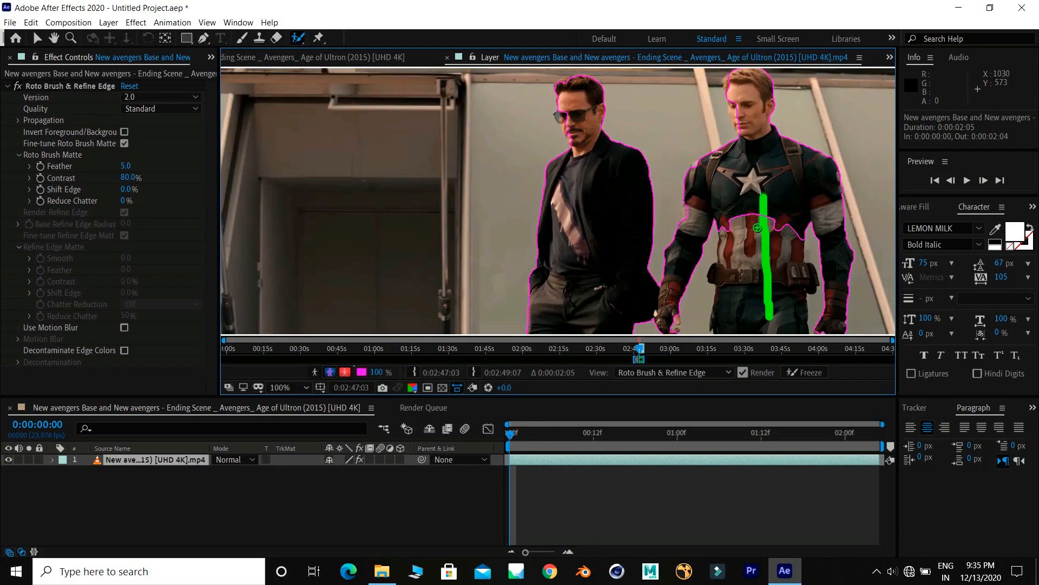
pyautogui.scroll(2, 600, 157)
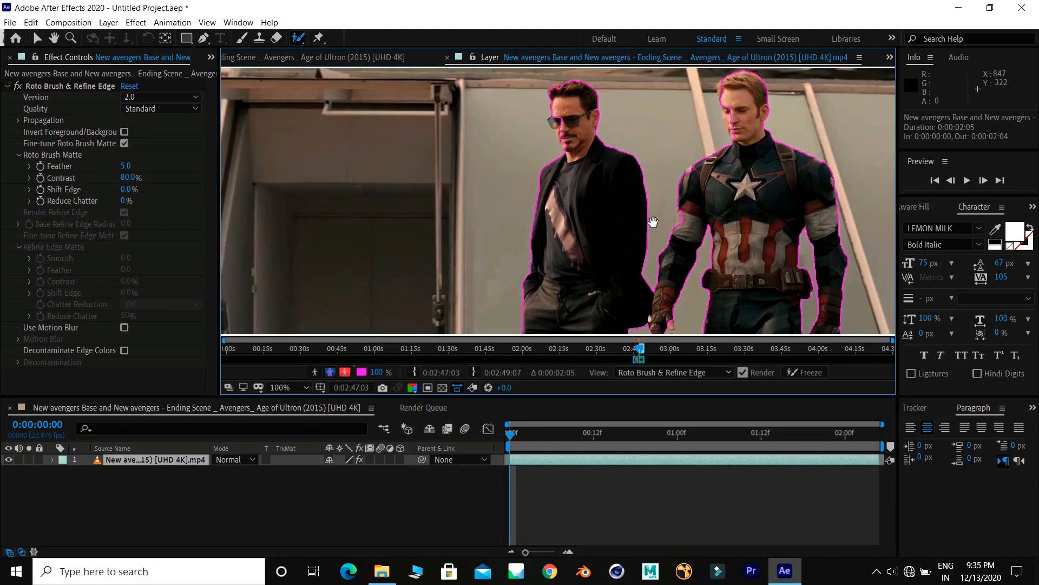
pyautogui.scroll(2, 600, 158)
pyautogui.moveTo(619, 202)
pyautogui.mouseDown()
pyautogui.moveTo(608, 223)
pyautogui.moveTo(571, 140)
pyautogui.mouseUp()
pyautogui.moveTo(614, 201); pyautogui.dragTo(295, 176)
pyautogui.moveTo(698, 200); pyautogui.dragTo(336, 332)
pyautogui.moveTo(648, 305); pyautogui.dragTo(580, 87)
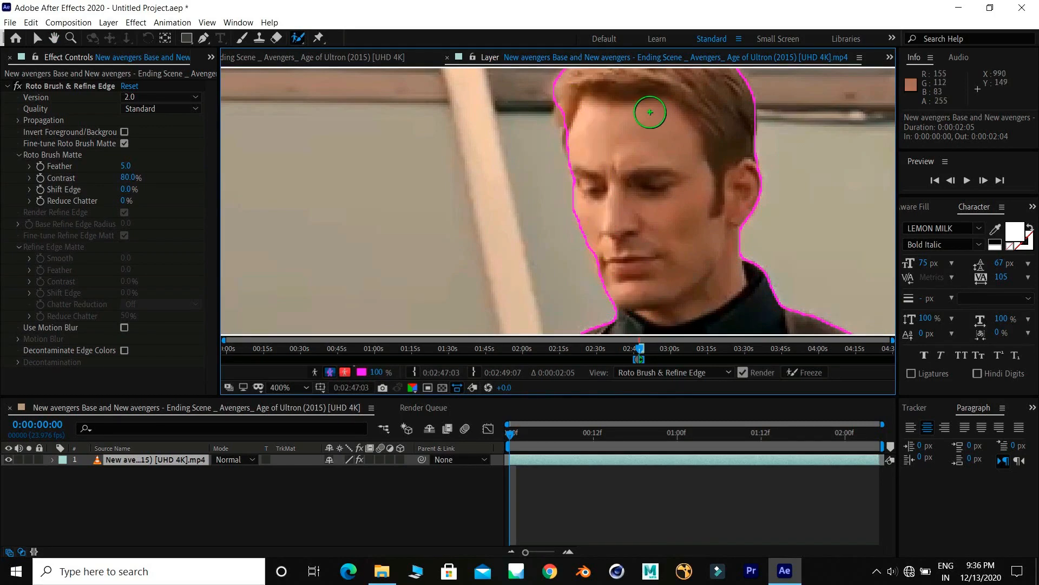
# - Subtract the background spill beside Captain America's face from the Roto Brush selection, and play back the propagated cutout
pyautogui.moveTo(645, 107); pyautogui.dragTo(599, 186)
pyautogui.click(588, 186)
pyautogui.moveTo(657, 161); pyautogui.dragTo(658, 85)
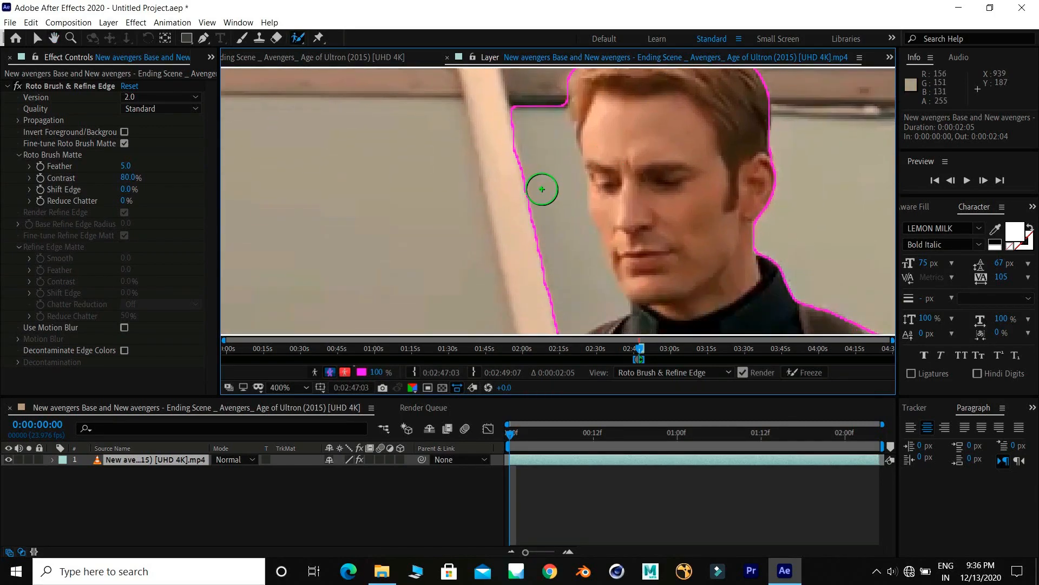
pyautogui.scroll(-1, 532, 174)
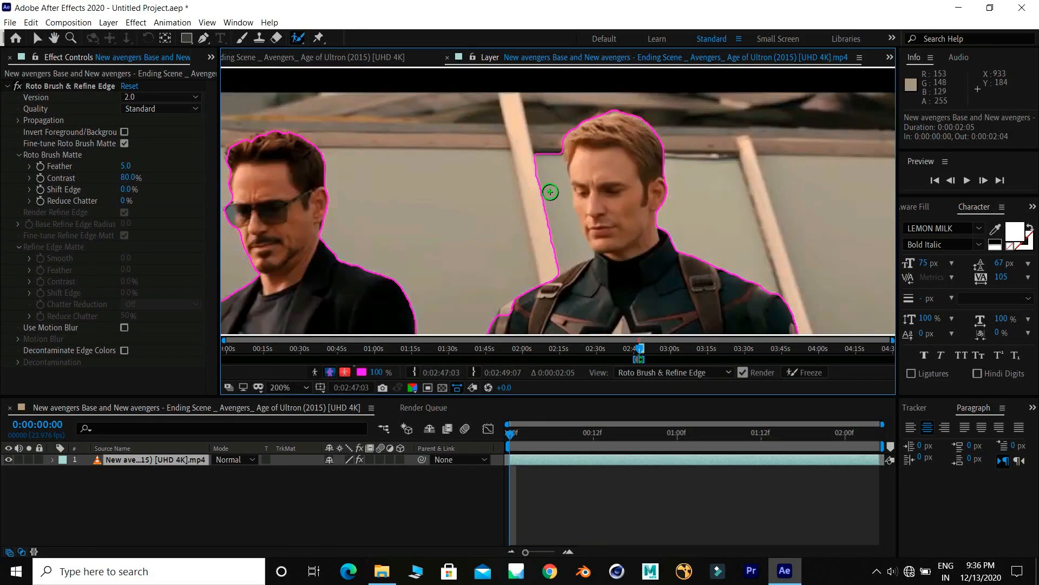
pyautogui.hotkey('ctrl', 'z')
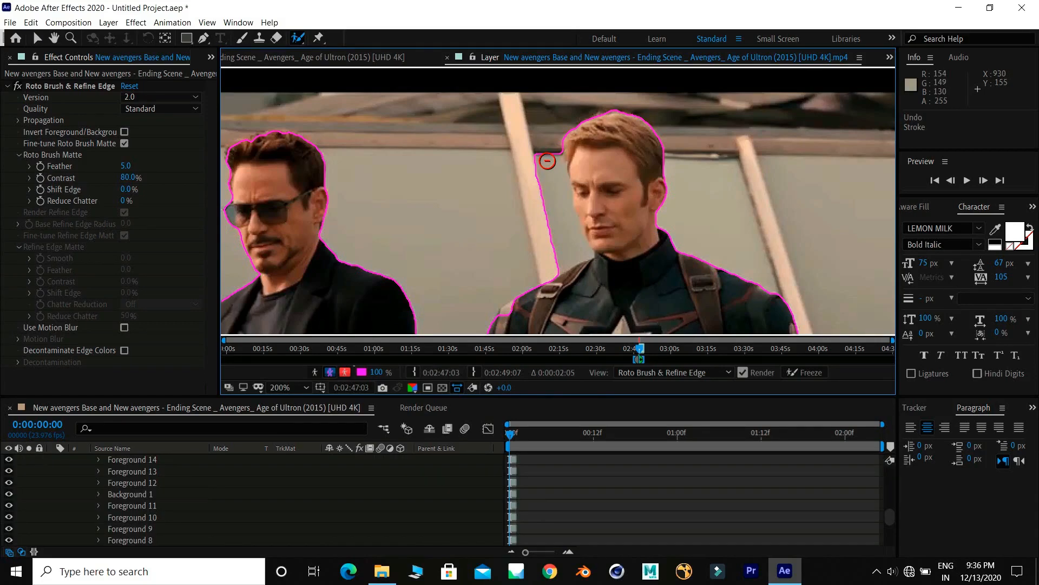
pyautogui.moveTo(545, 159)
pyautogui.mouseDown()
pyautogui.moveTo(578, 255)
pyautogui.moveTo(482, 273)
pyautogui.mouseUp()
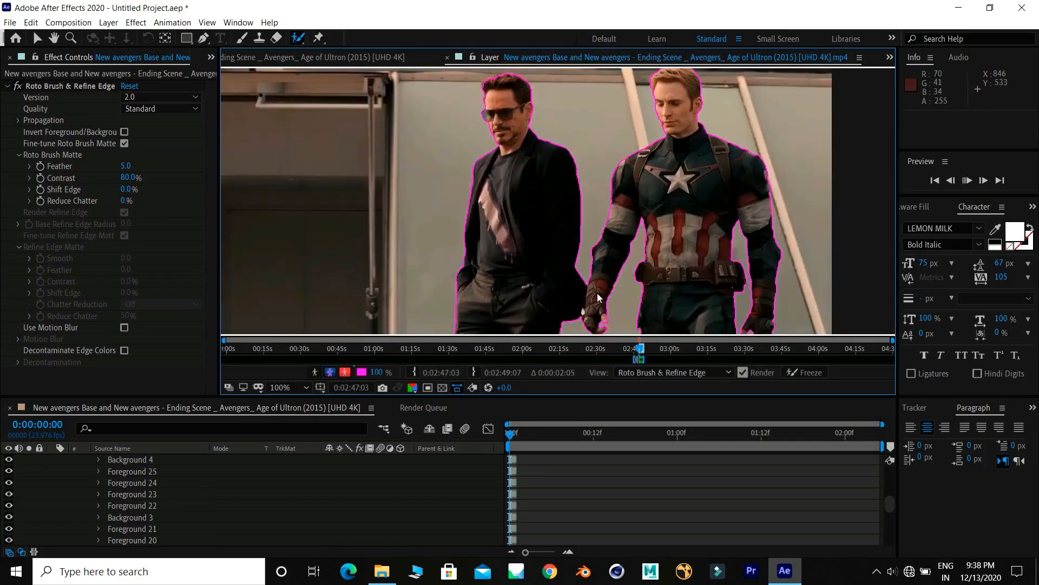
pyautogui.press('space')
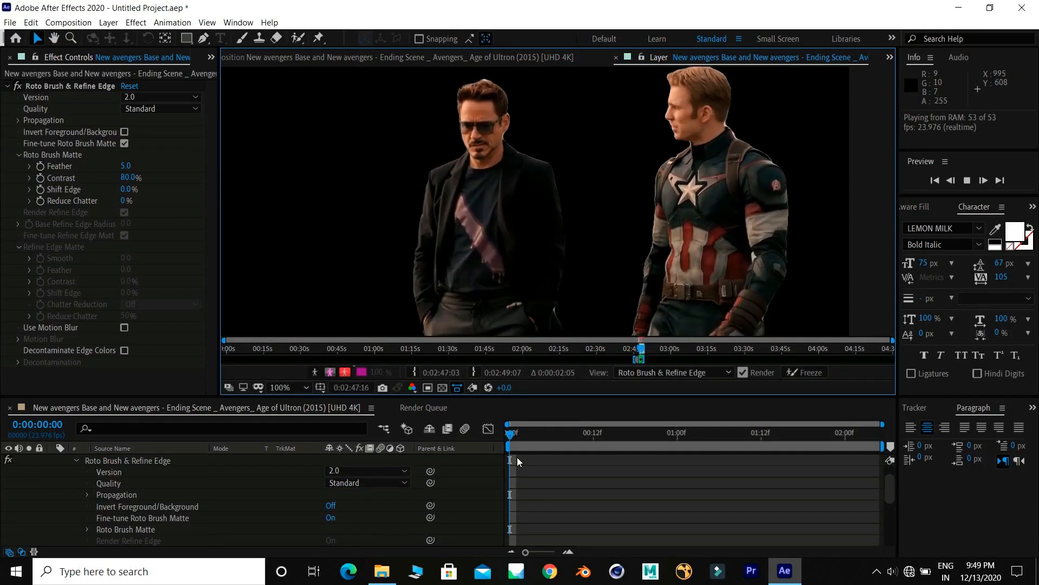
pyautogui.press('space')
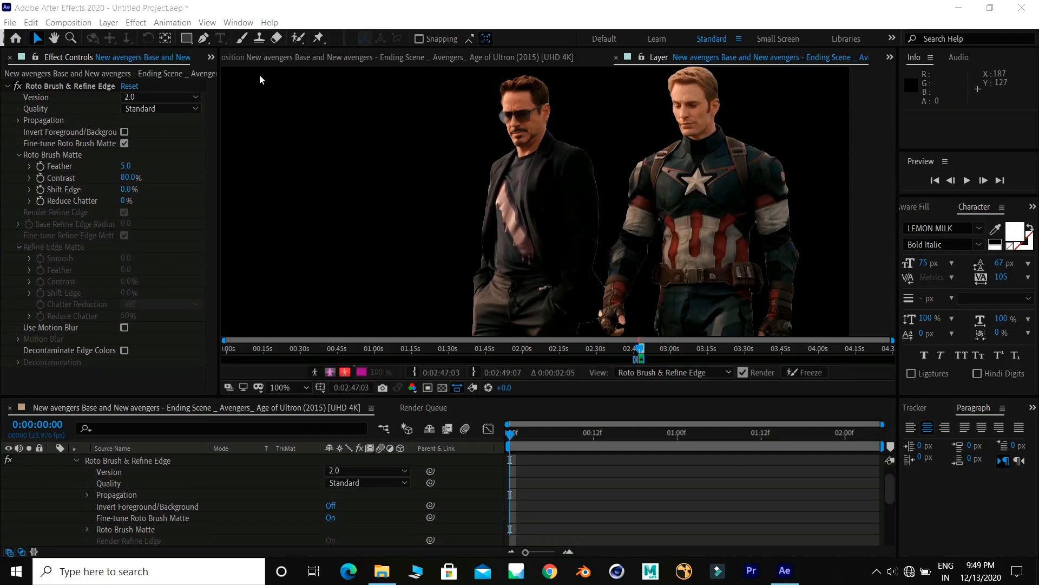
# - Paint Refine Edge strokes along the hair of both men and play back the clip to propagate them
pyautogui.click(297, 39)
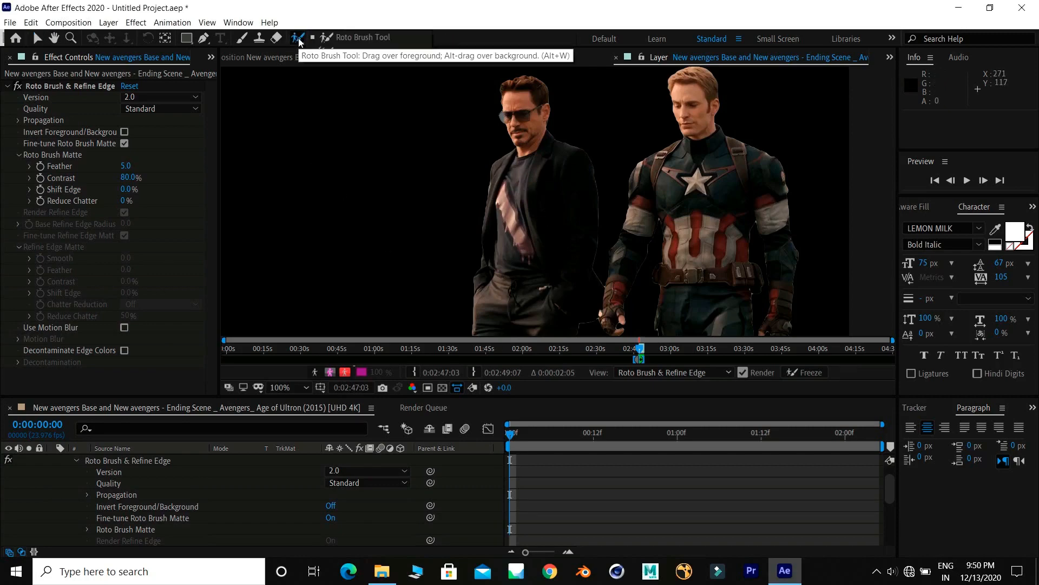
pyautogui.click(300, 42)
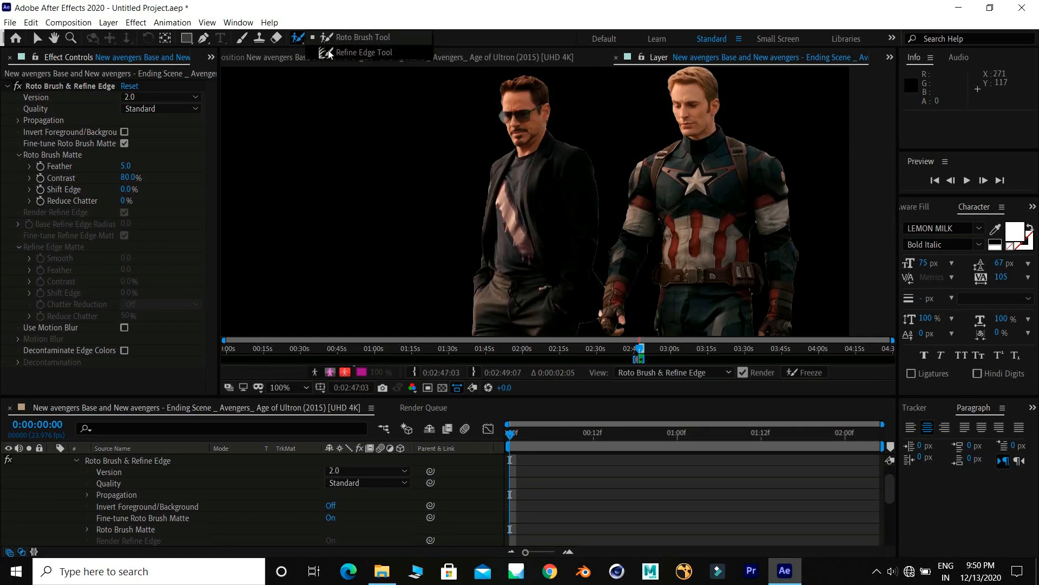
pyautogui.click(330, 52)
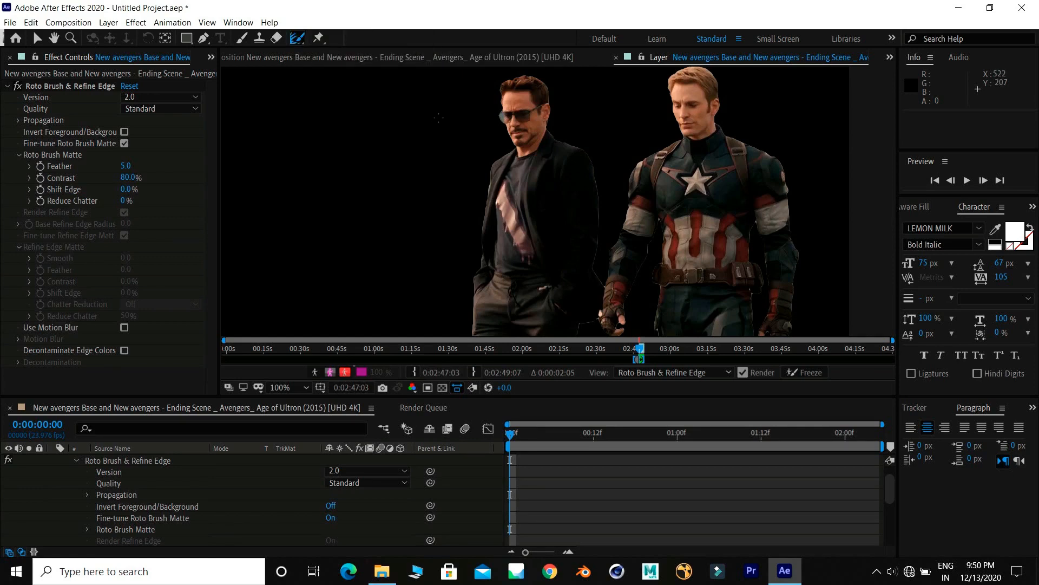
pyautogui.scroll(4, 439, 117)
pyautogui.moveTo(468, 170); pyautogui.dragTo(509, 325)
pyautogui.moveTo(395, 241)
pyautogui.mouseDown()
pyautogui.moveTo(395, 184)
pyautogui.moveTo(492, 133)
pyautogui.moveTo(525, 136)
pyautogui.moveTo(571, 162)
pyautogui.moveTo(591, 244)
pyautogui.moveTo(597, 193)
pyautogui.mouseUp()
pyautogui.moveTo(856, 194); pyautogui.dragTo(532, 213)
pyautogui.moveTo(661, 181)
pyautogui.mouseDown()
pyautogui.moveTo(761, 60)
pyautogui.moveTo(831, 76)
pyautogui.moveTo(864, 172)
pyautogui.moveTo(867, 194)
pyautogui.mouseUp()
pyautogui.scroll(-2, 655, 188)
pyautogui.press('space')
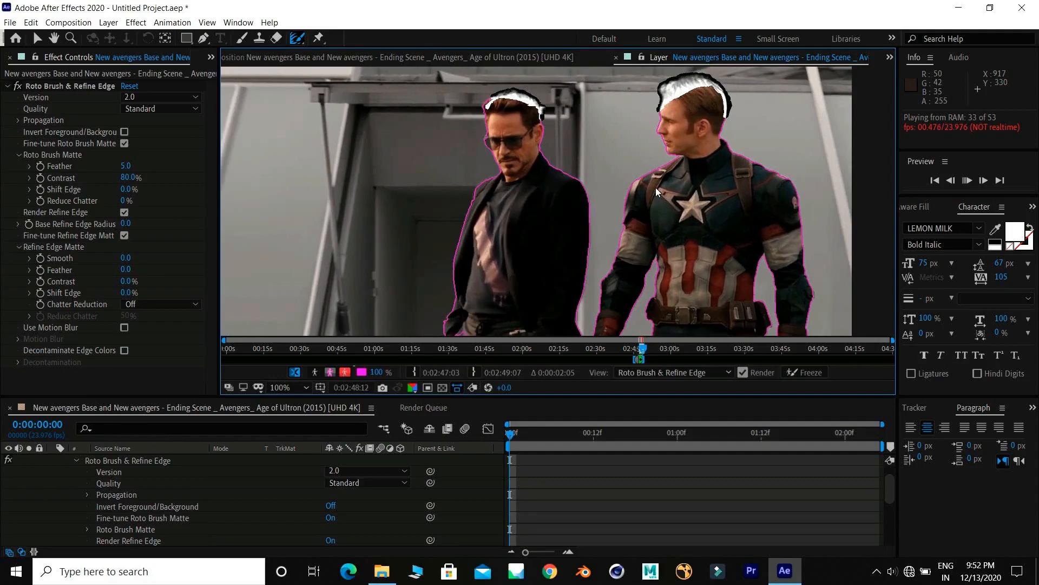
pyautogui.press('space')
# - Return to the composition view, enable the transparency grid, and preview the two cut-out men
pyautogui.press('v')
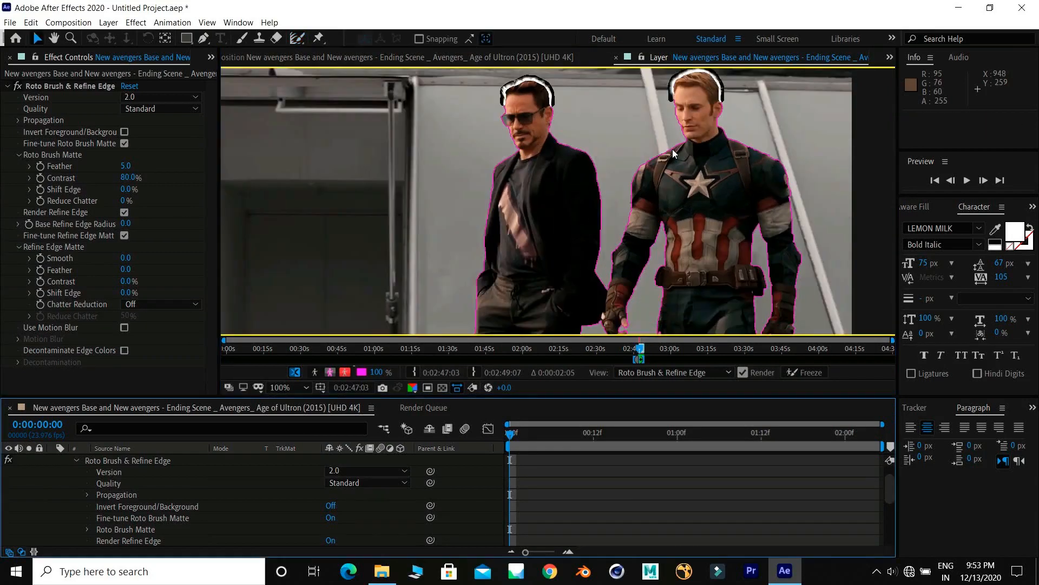
pyautogui.click(367, 58)
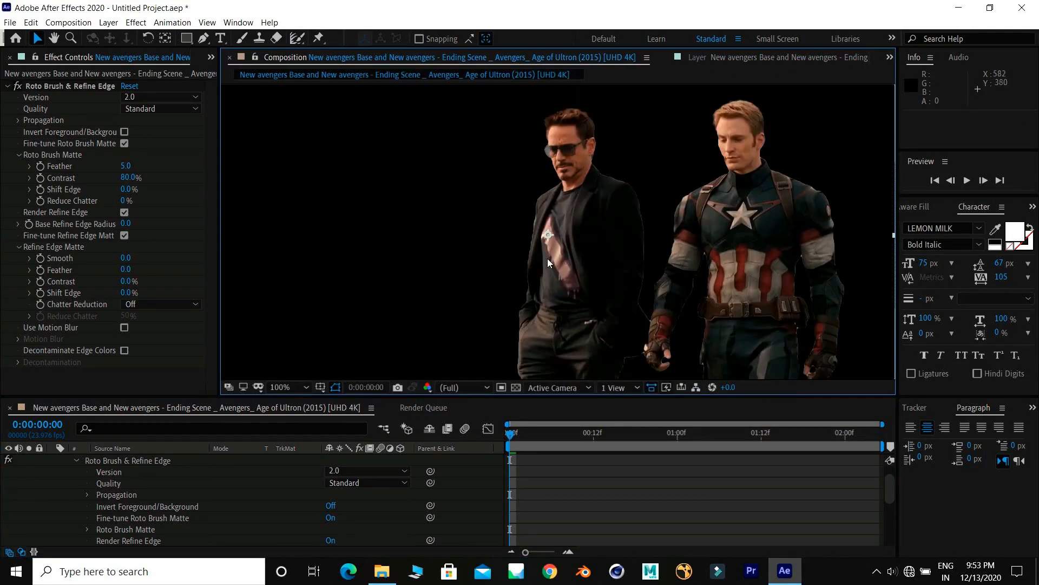
pyautogui.click(520, 386)
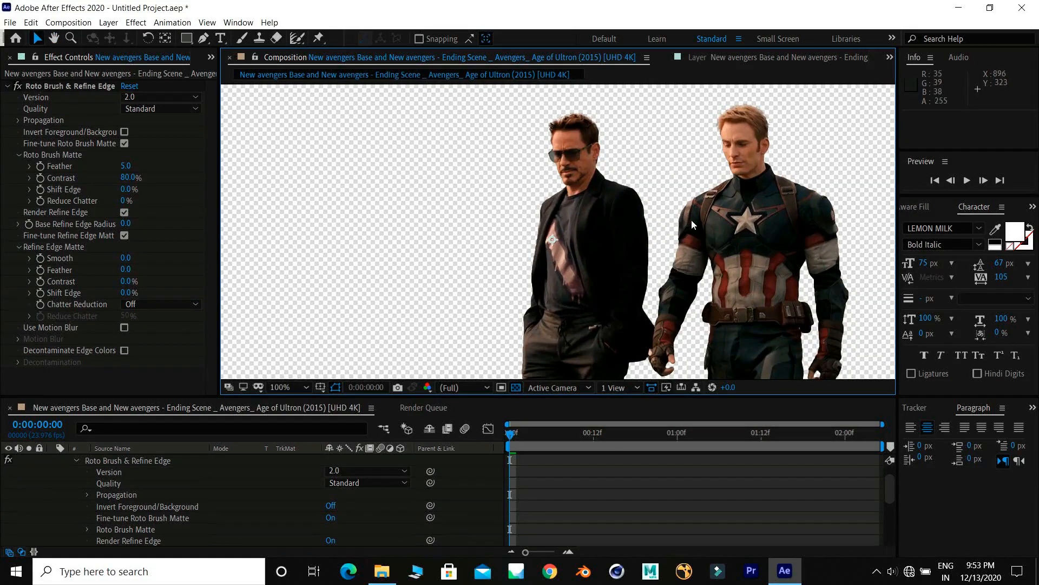
pyautogui.press('space')
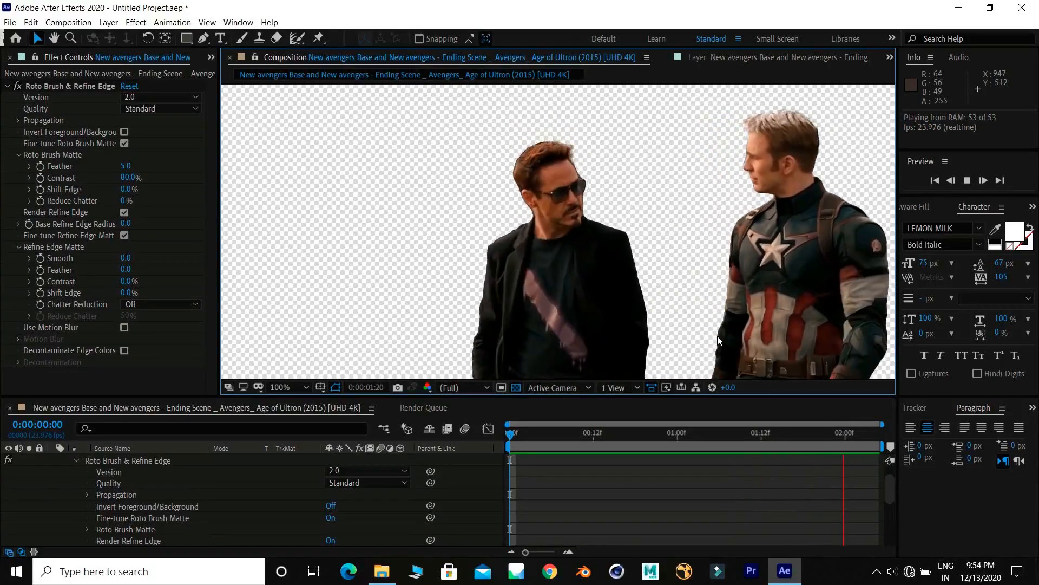
pyautogui.press('space')
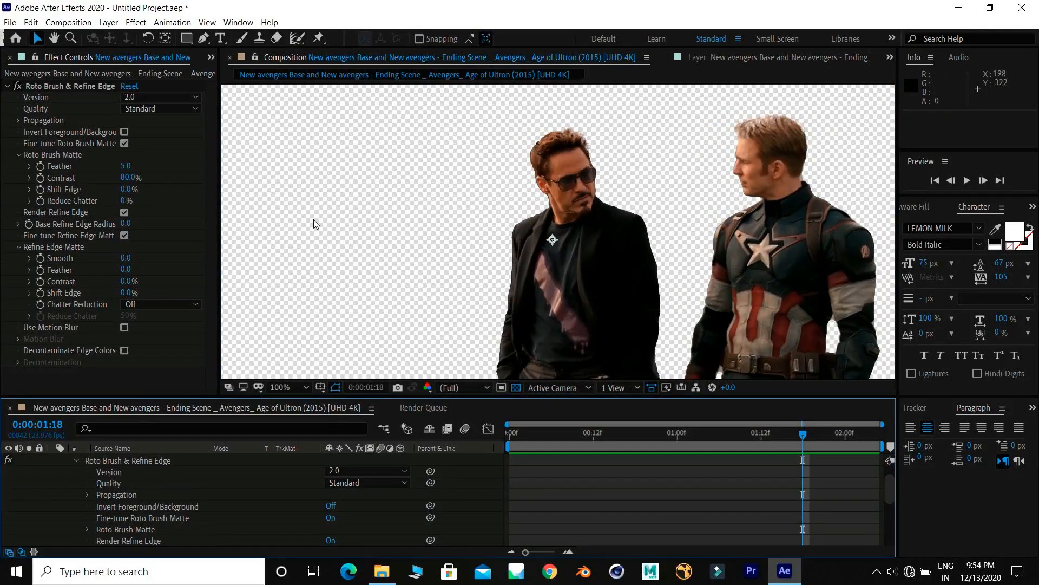
pyautogui.click(192, 97)
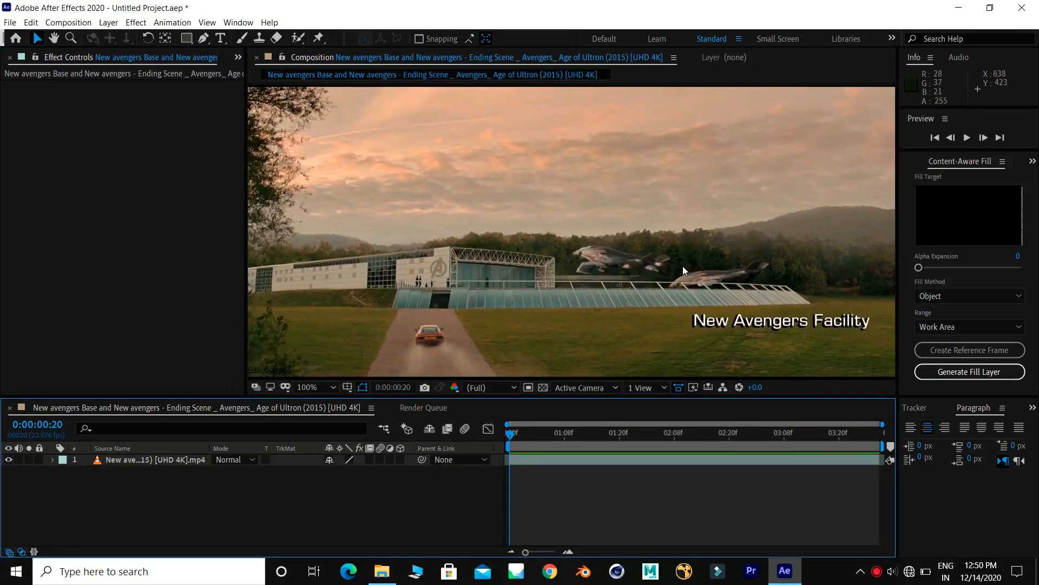
# - Preview the New Avengers Facility shot and draw a closed Pen mask around the flying jet at 0:00:02:21
pyautogui.press('space')
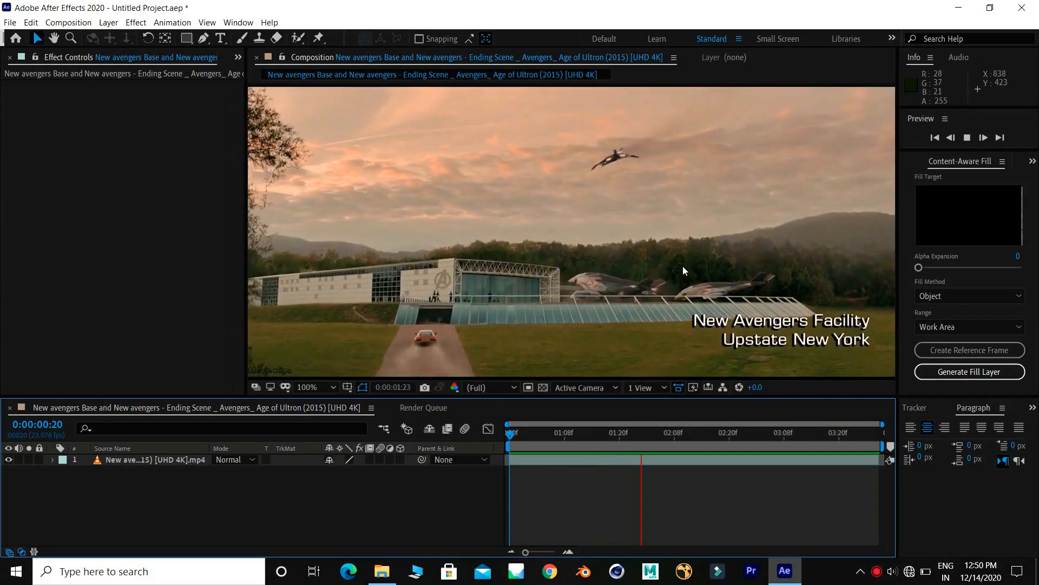
pyautogui.press('space')
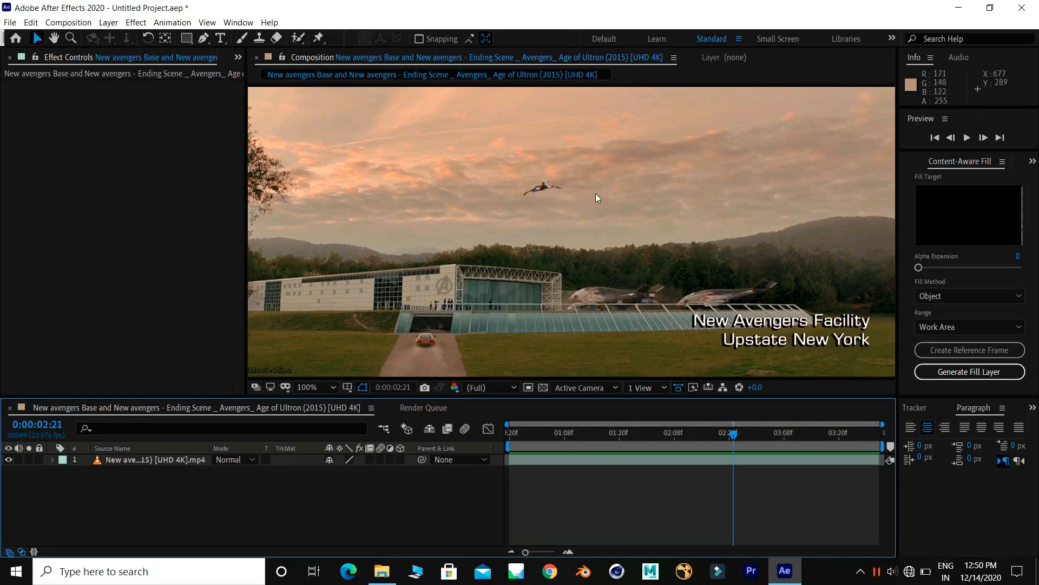
pyautogui.click(140, 463)
pyautogui.click(204, 39)
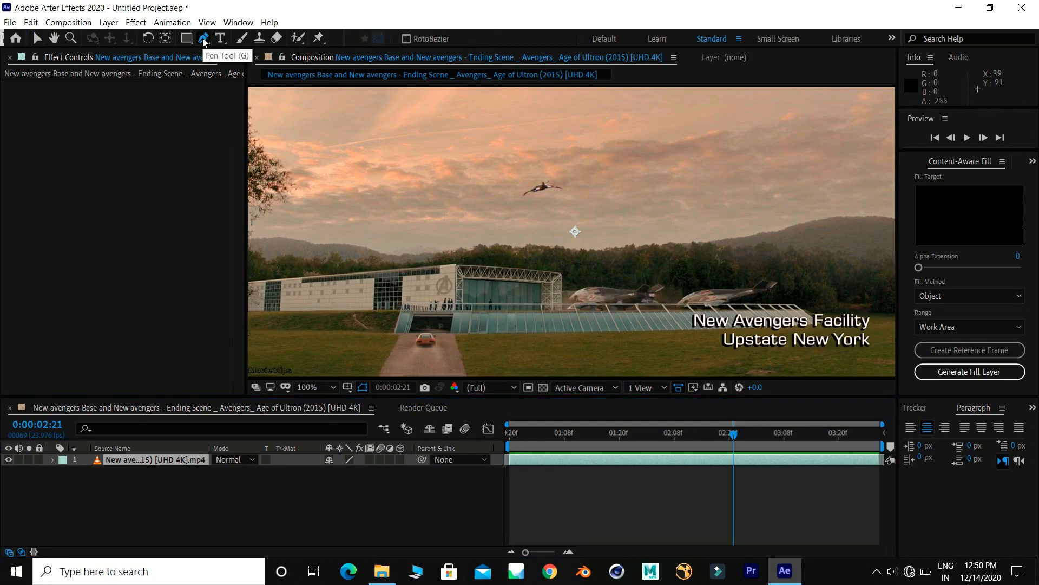
pyautogui.click(533, 174)
pyautogui.moveTo(561, 174); pyautogui.dragTo(621, 253)
pyautogui.scroll(2, 565, 179)
pyautogui.moveTo(584, 271); pyautogui.dragTo(557, 273)
pyautogui.click(492, 285)
pyautogui.click(426, 291)
pyautogui.click(443, 248)
pyautogui.click(487, 188)
pyautogui.moveTo(487, 189); pyautogui.dragTo(495, 204)
pyautogui.moveTo(598, 189); pyautogui.dragTo(584, 206)
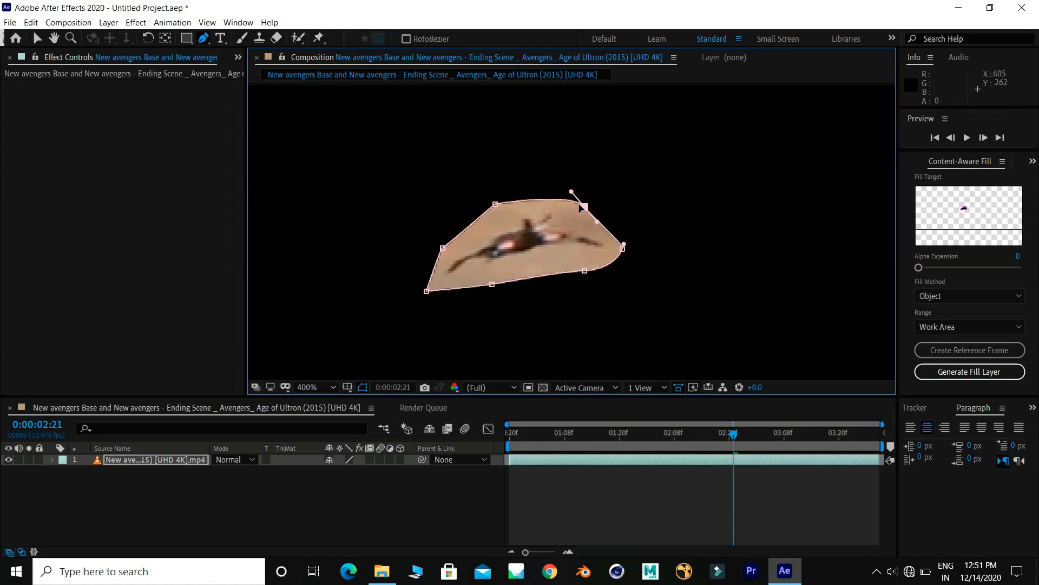
# - Set the mode of the jet mask to Subtract so that the jet is cut out of the clip
pyautogui.click(52, 460)
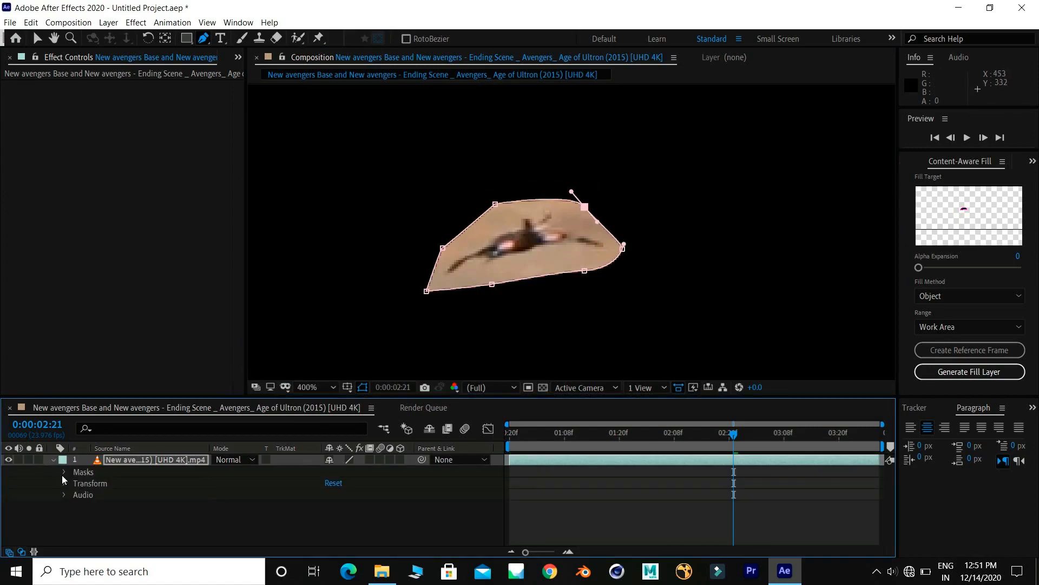
pyautogui.click(65, 472)
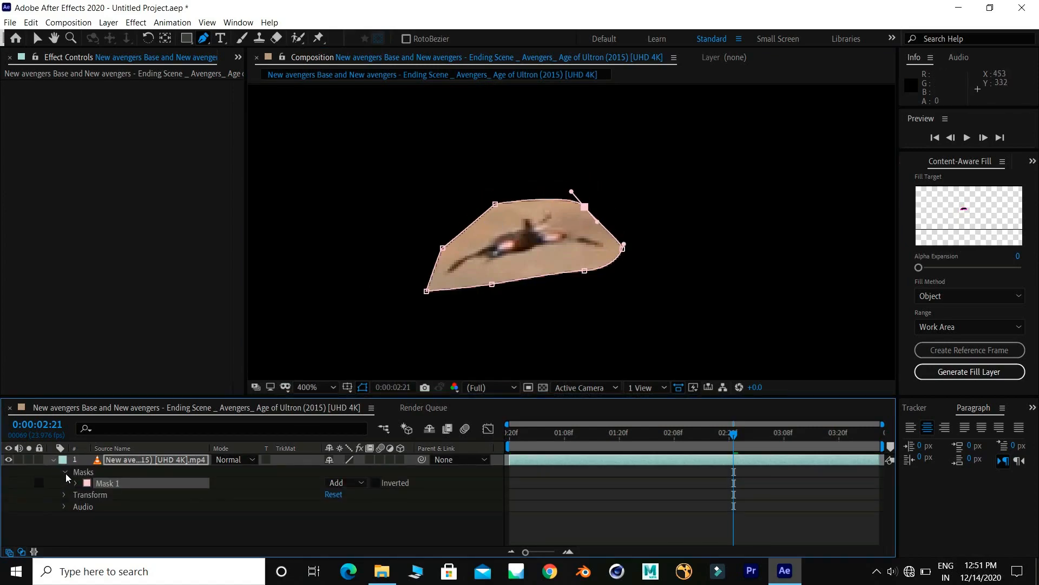
pyautogui.click(366, 482)
pyautogui.click(381, 420)
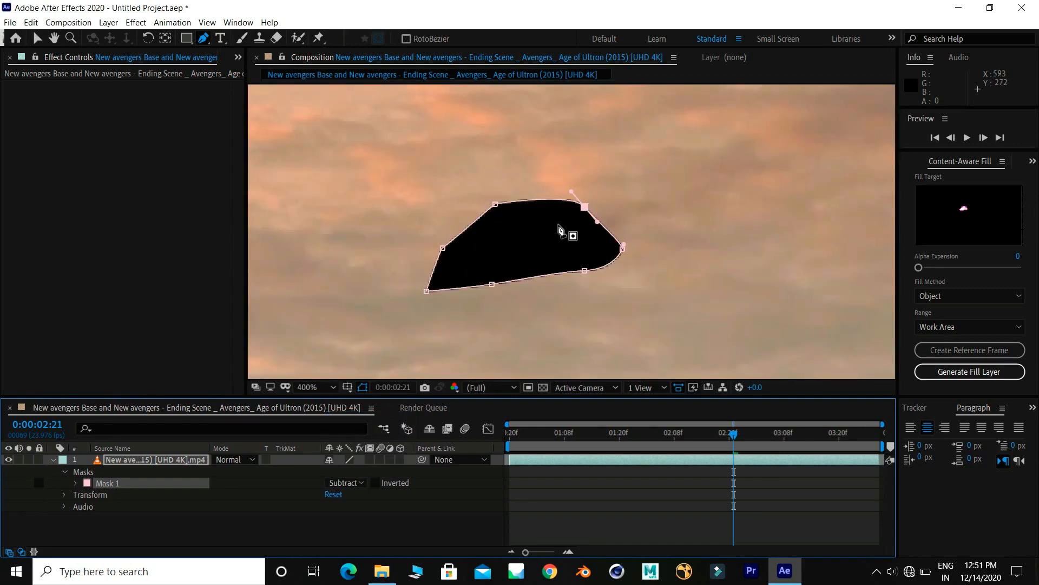
pyautogui.press('v')
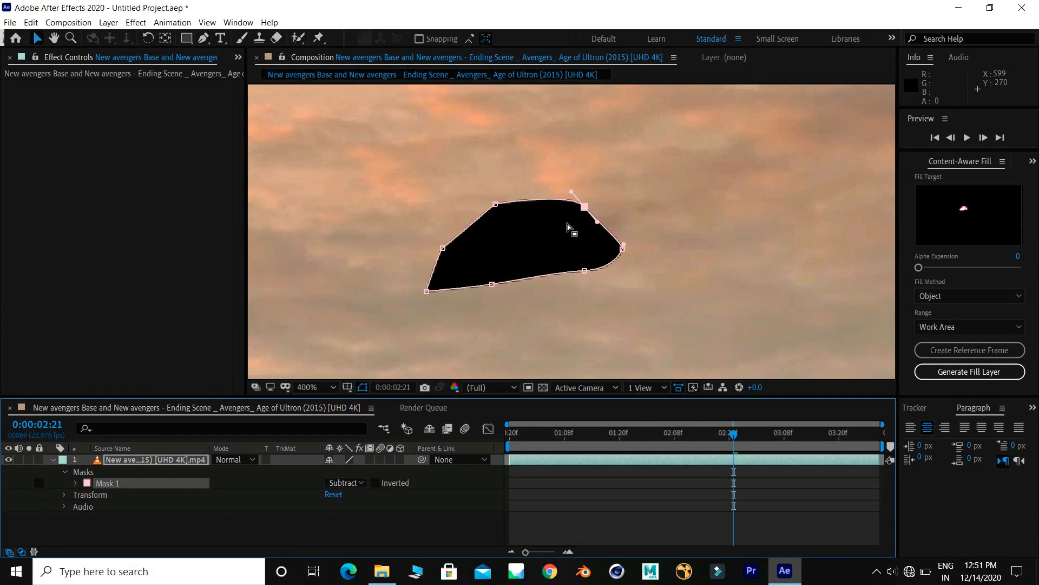
# - Start keyframing Mask 1's path at 0:00:02:21 and move the mask over the jet at 0:00:02:09 and 0:00:01:21
pyautogui.click(76, 483)
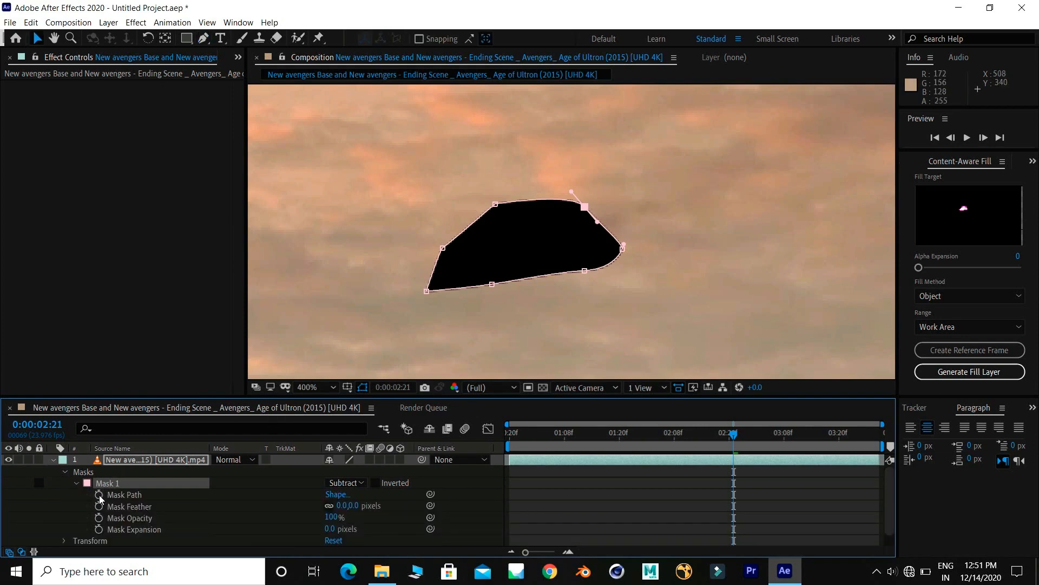
pyautogui.click(99, 495)
pyautogui.moveTo(735, 436); pyautogui.dragTo(682, 438)
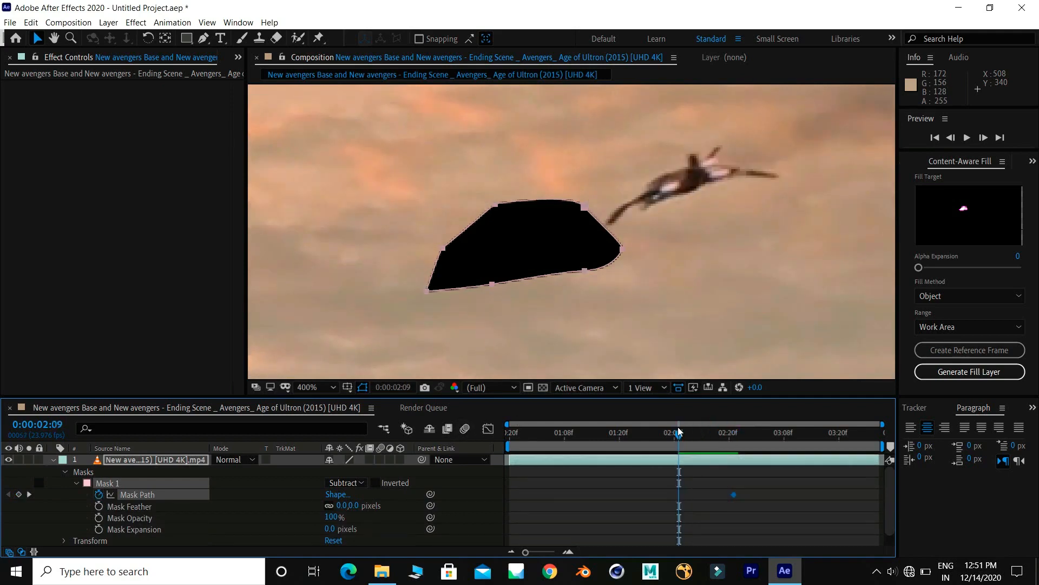
pyautogui.moveTo(586, 270); pyautogui.dragTo(759, 204)
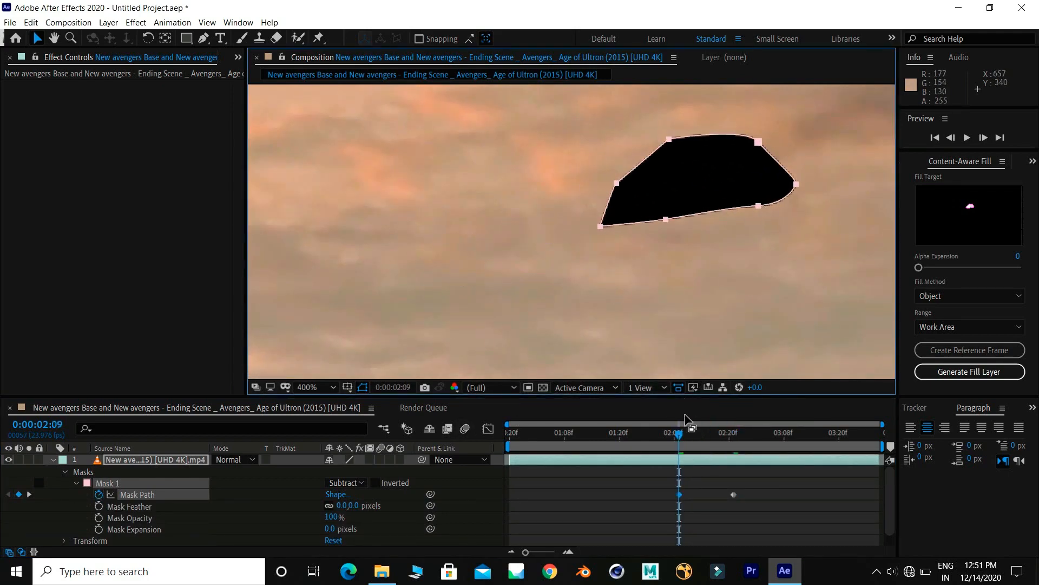
pyautogui.moveTo(680, 435); pyautogui.dragTo(625, 450)
pyautogui.press(',')
pyautogui.moveTo(650, 219); pyautogui.dragTo(713, 180)
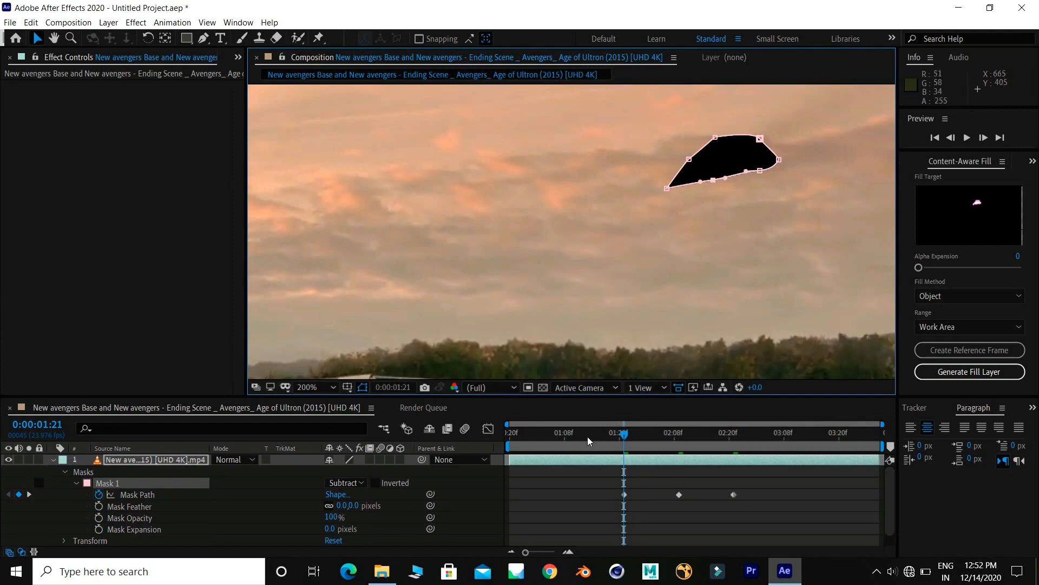
# - Move Mask 1 over the jet at 0:00:01:11 and adjust its points to fit the jet's outline
pyautogui.moveTo(589, 441); pyautogui.dragTo(578, 439)
pyautogui.click(183, 498)
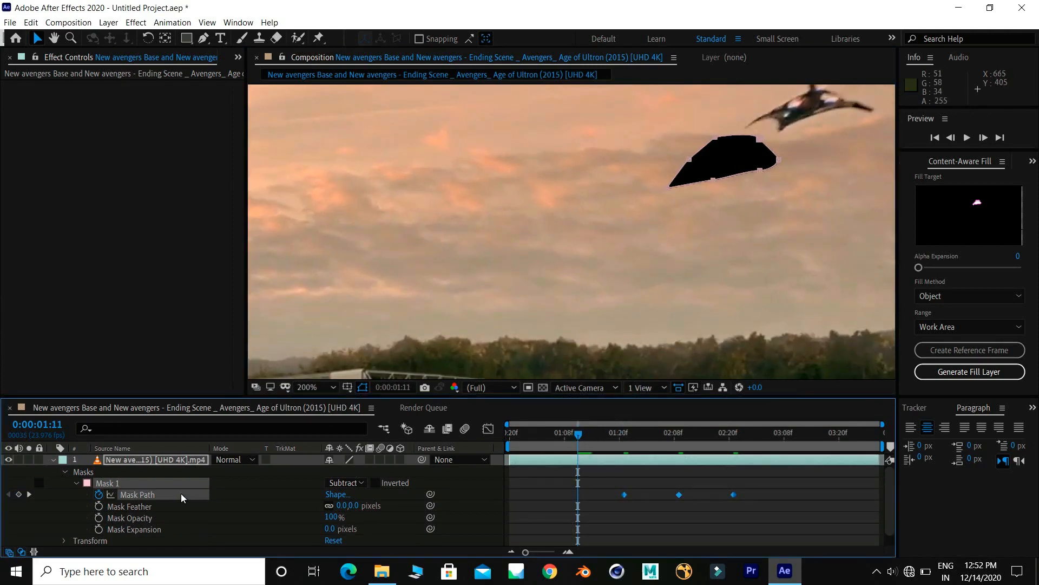
pyautogui.moveTo(762, 171); pyautogui.dragTo(863, 122)
pyautogui.click(833, 149)
pyautogui.moveTo(770, 138); pyautogui.dragTo(779, 97)
pyautogui.moveTo(816, 130); pyautogui.dragTo(776, 168)
pyautogui.moveTo(776, 130); pyautogui.dragTo(773, 117)
# - Reposition Mask 1 over the jet at 0:00:01:01 and reshape its points to cover the whole jet
pyautogui.click(533, 432)
pyautogui.moveTo(765, 255); pyautogui.dragTo(691, 295)
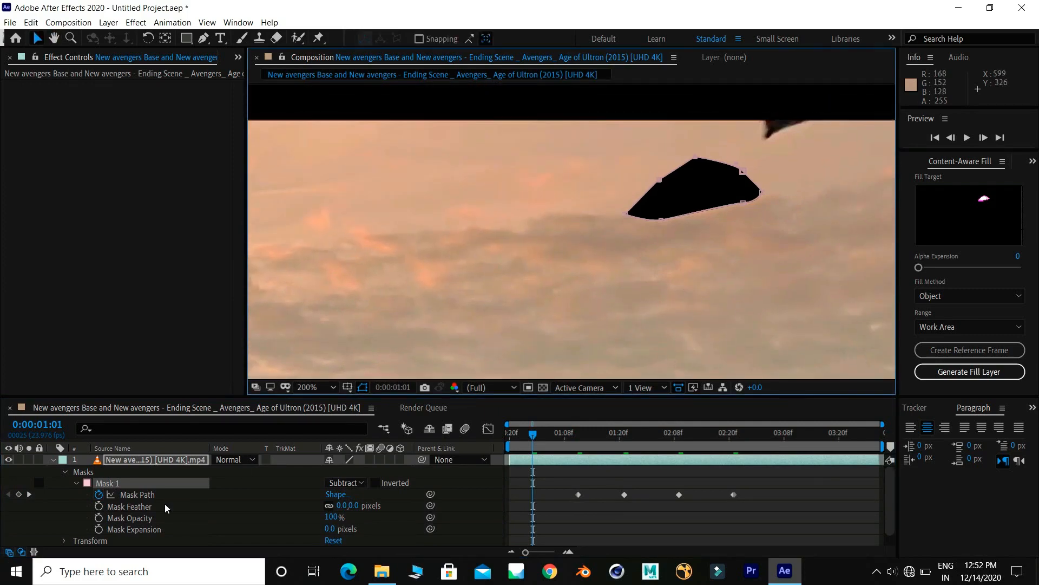
pyautogui.click(137, 495)
pyautogui.moveTo(748, 198); pyautogui.dragTo(784, 163)
pyautogui.moveTo(736, 157); pyautogui.dragTo(779, 145)
pyautogui.moveTo(700, 150); pyautogui.dragTo(742, 107)
pyautogui.moveTo(836, 129)
pyautogui.mouseDown()
pyautogui.moveTo(852, 106)
pyautogui.moveTo(788, 109)
pyautogui.moveTo(832, 121)
pyautogui.mouseUp()
pyautogui.moveTo(779, 146); pyautogui.dragTo(773, 134)
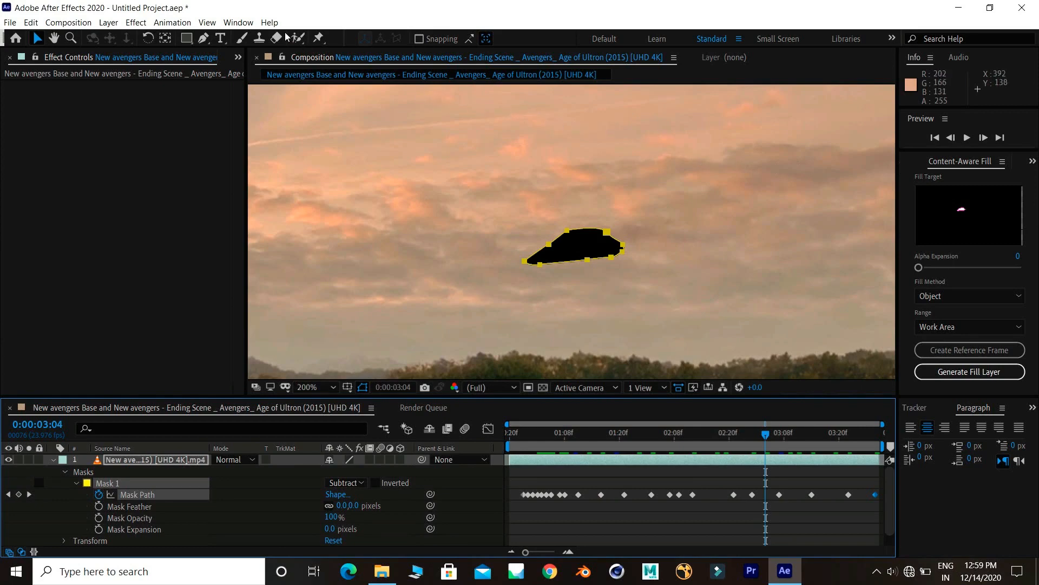
# - Generate a Content-Aware Fill layer with the Object method over the work area, saving the project as Untitled Project, and preview the result
pyautogui.click(242, 23)
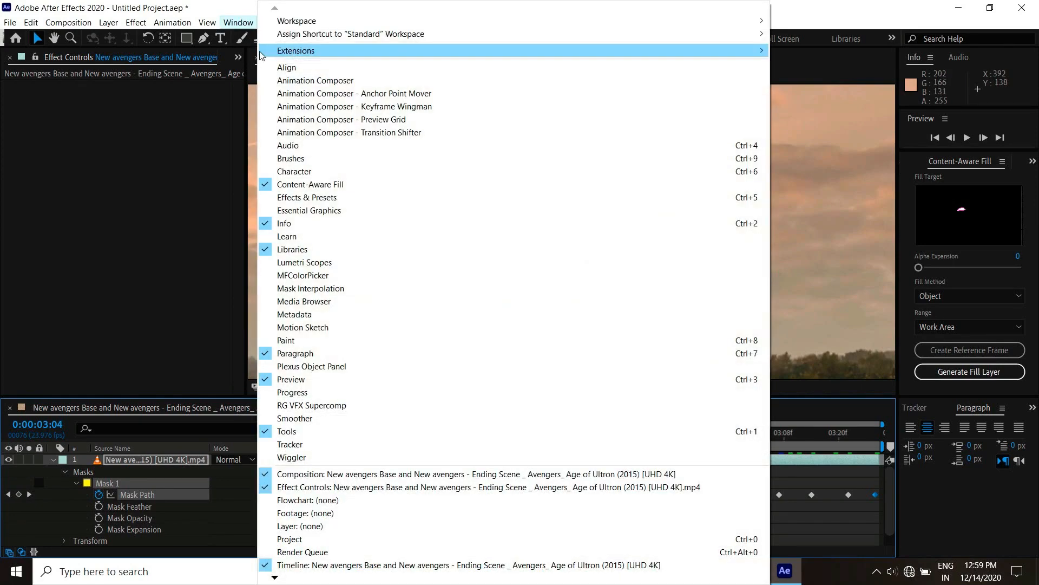
pyautogui.click(355, 191)
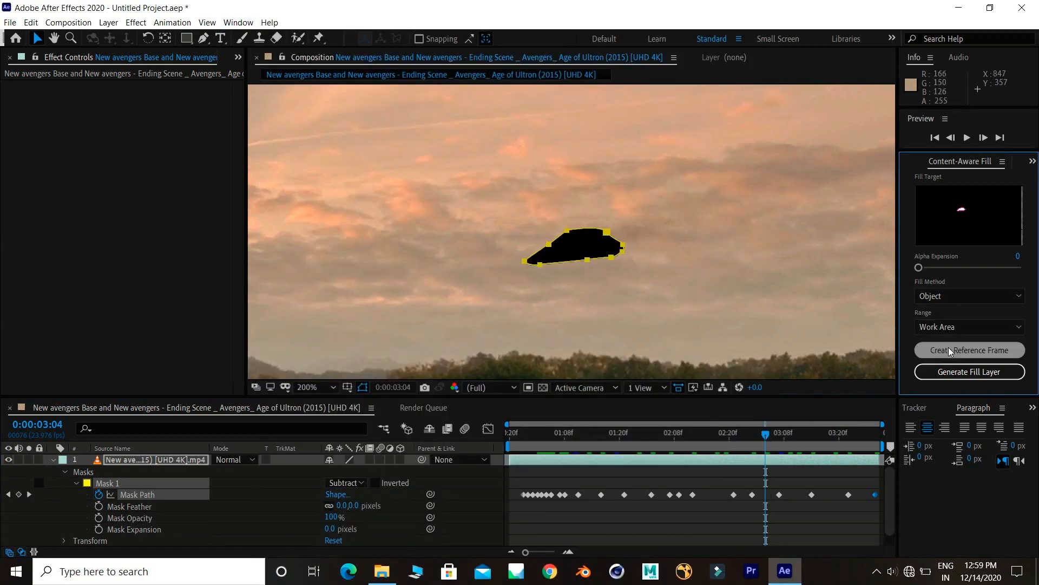
pyautogui.click(976, 372)
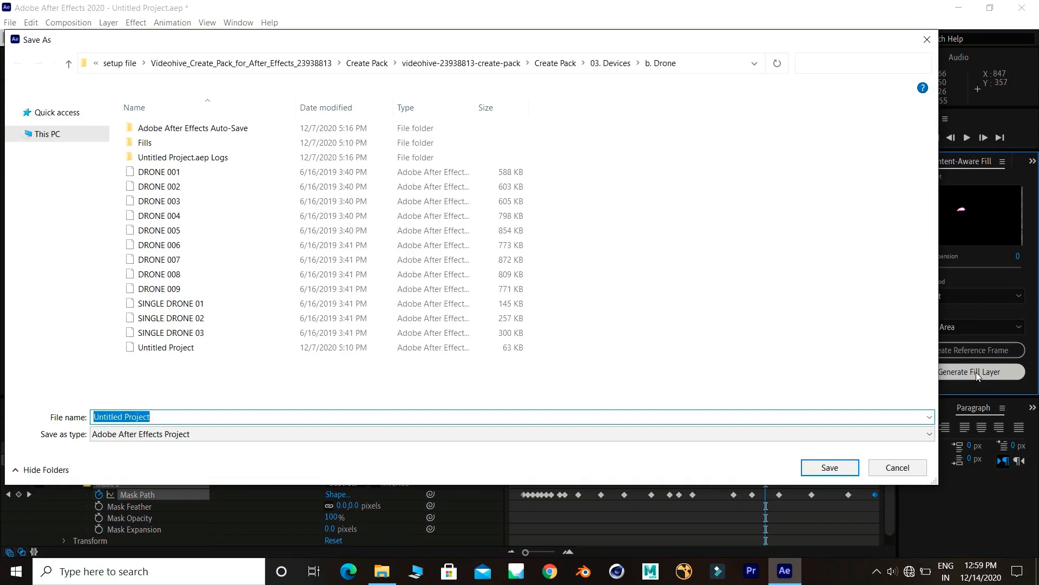
pyautogui.press('Return')
pyautogui.press('Return')
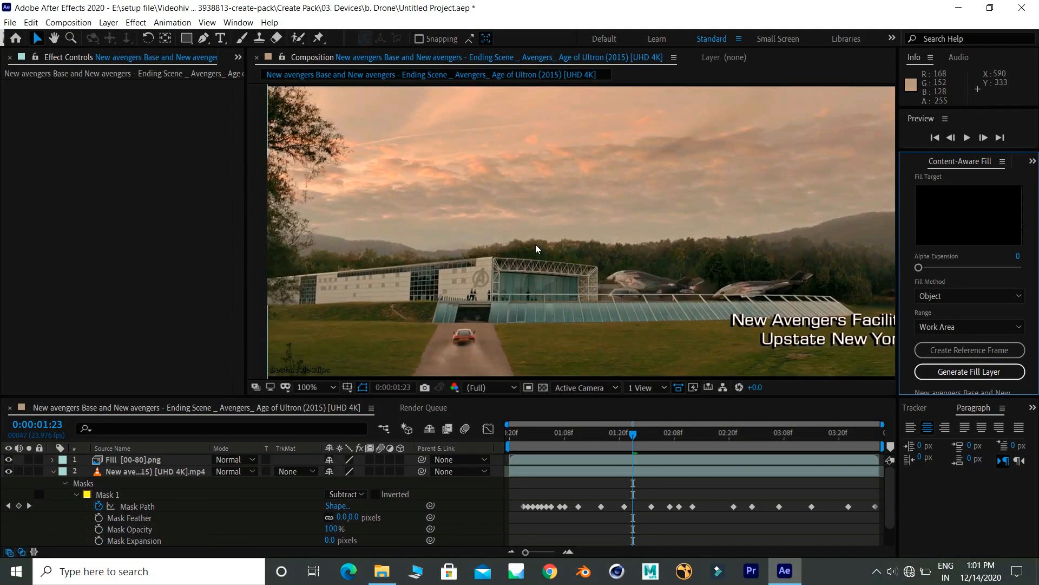
pyautogui.click(138, 459)
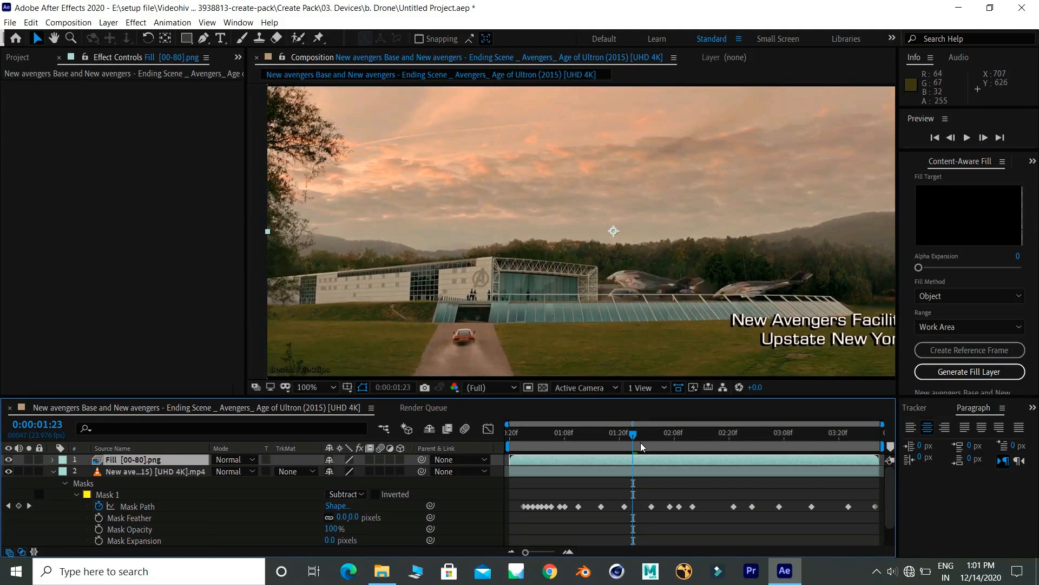
pyautogui.press('space')
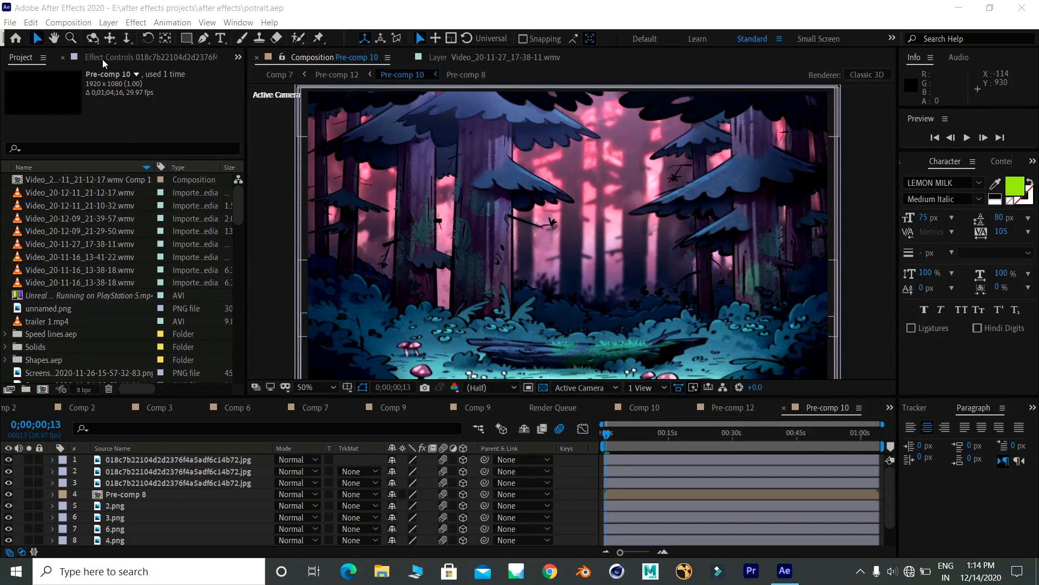
# - Try orbiting the camera around the forest scene in Pre-comp 10 and undo each orbit
pyautogui.click(94, 43)
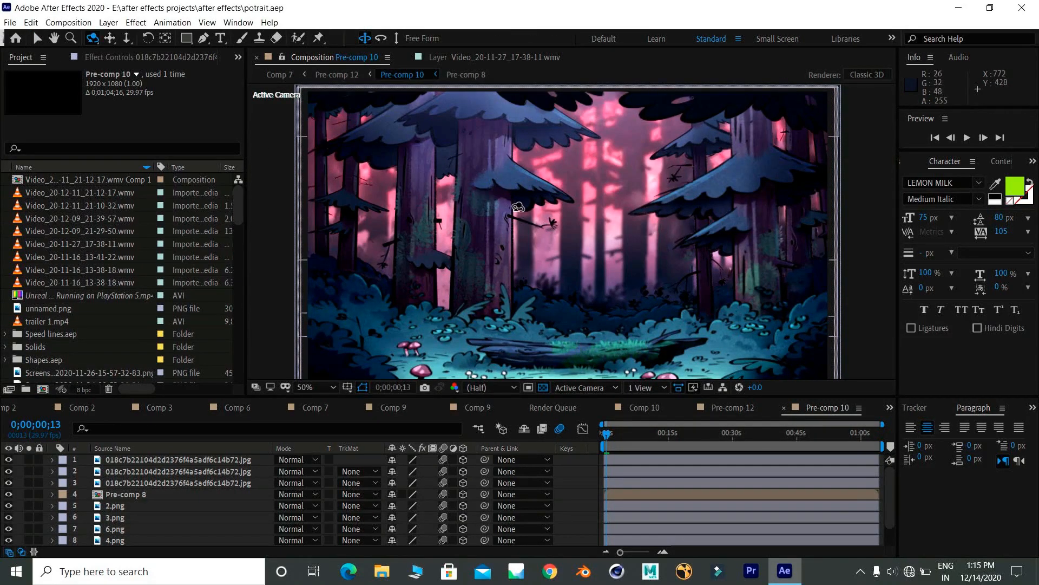
pyautogui.moveTo(564, 237)
pyautogui.mouseDown()
pyautogui.moveTo(603, 246)
pyautogui.moveTo(526, 239)
pyautogui.moveTo(564, 235)
pyautogui.moveTo(547, 239)
pyautogui.moveTo(569, 246)
pyautogui.mouseUp()
pyautogui.hotkey('ctrl', 'z')
pyautogui.press('v')
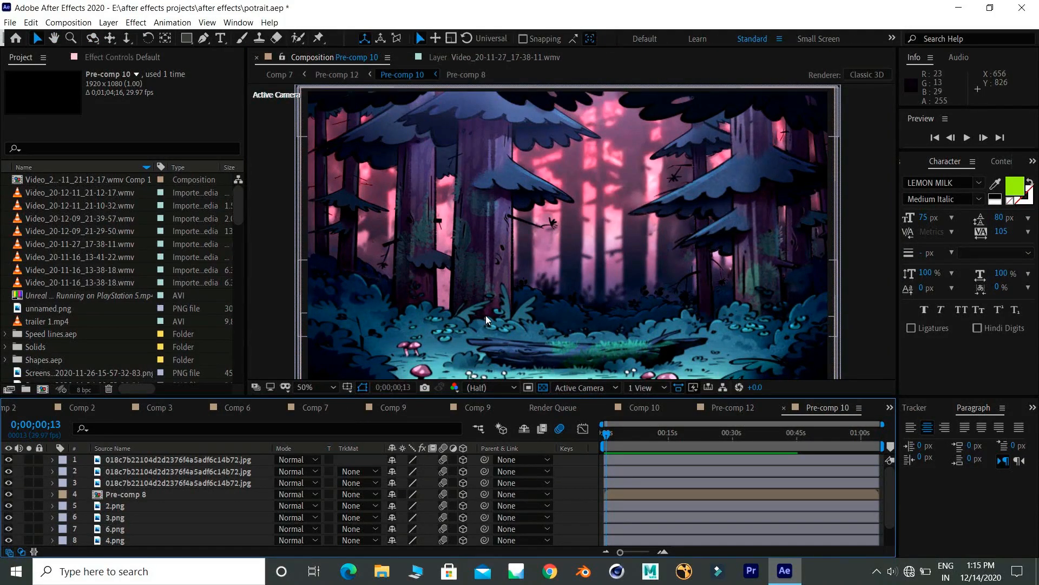
pyautogui.press('c')
pyautogui.moveTo(542, 290); pyautogui.dragTo(562, 278)
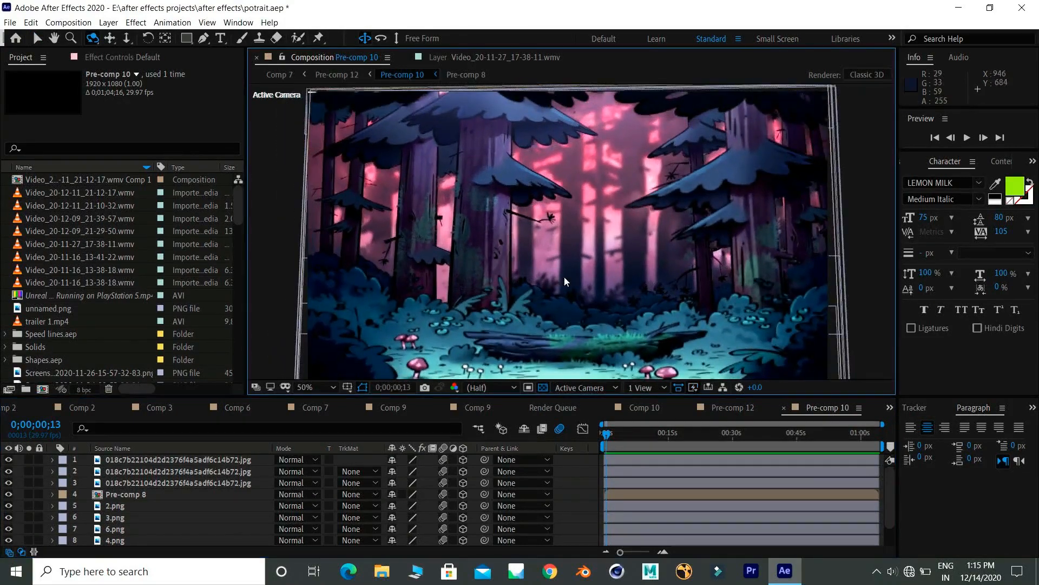
pyautogui.hotkey('ctrl', 'z')
pyautogui.press('v')
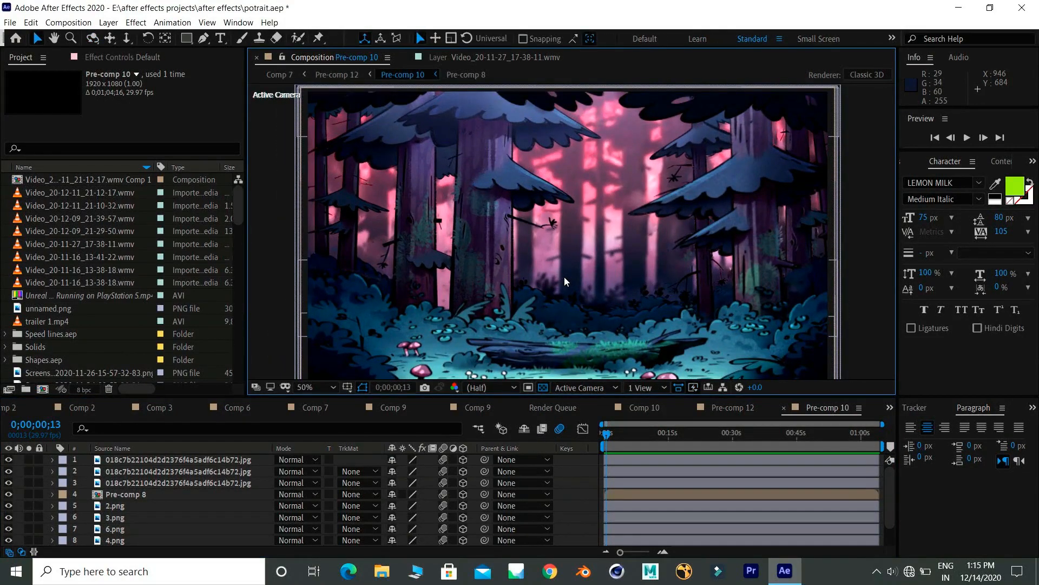
# - Try rotating Pre-comp 8 around its Z axis and moving it up along Y with the Universal 3D gizmo, undoing both changes
pyautogui.click(564, 277)
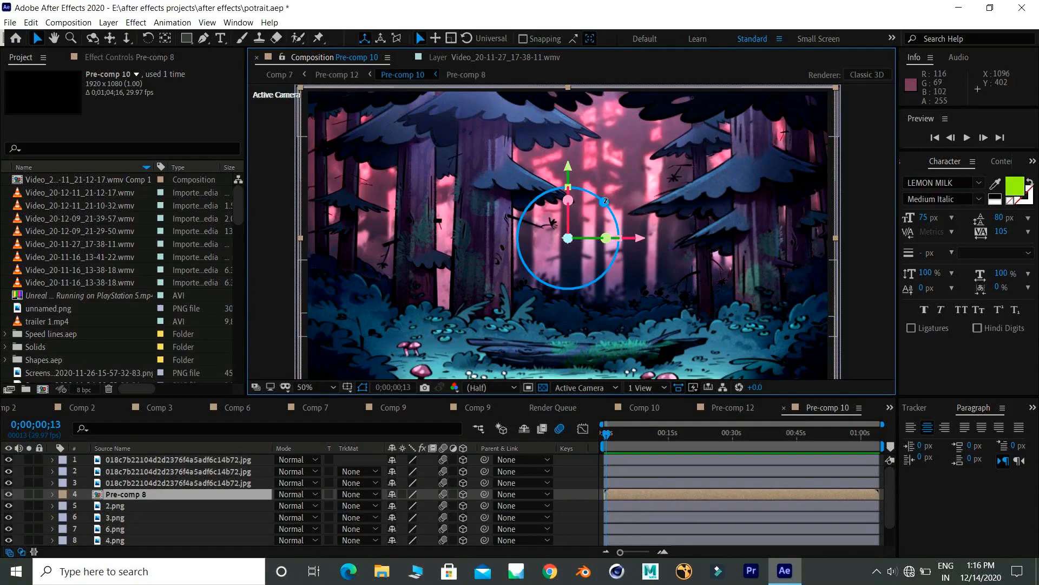
pyautogui.moveTo(604, 201); pyautogui.dragTo(605, 190)
pyautogui.hotkey('ctrl', 'z')
pyautogui.moveTo(570, 161); pyautogui.dragTo(570, 145)
pyautogui.hotkey('ctrl', 'z')
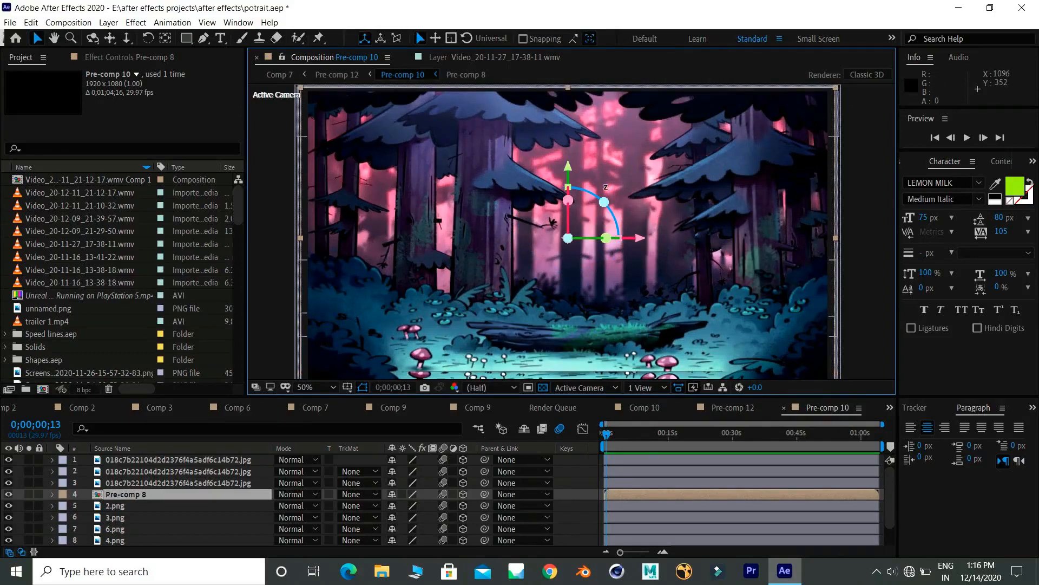
# - Try out the Position, Scale and Rotation modes of the 3D gizmo on the Pre-comp 8 layer
pyautogui.press('c')
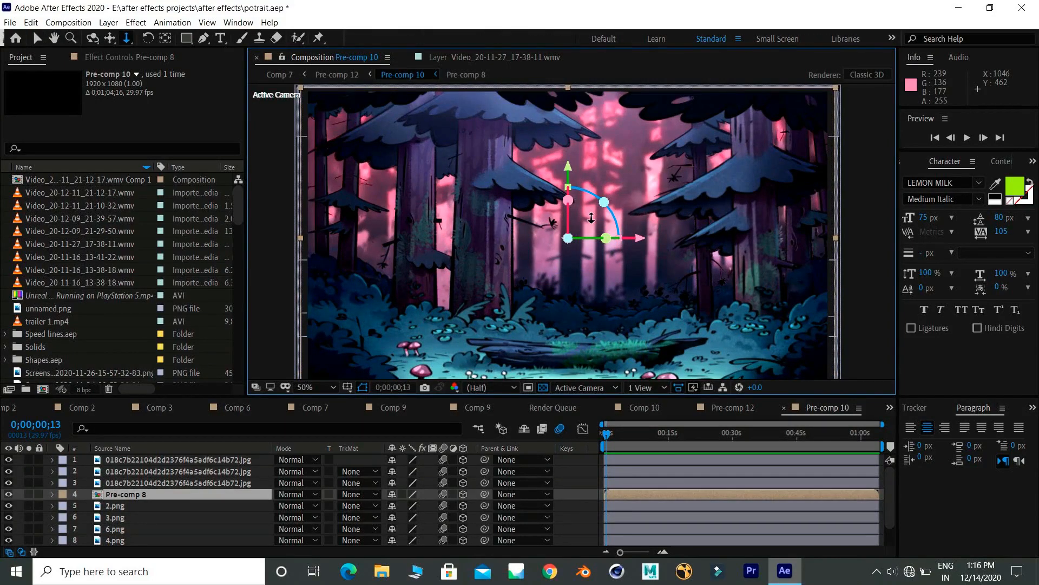
pyautogui.press('v')
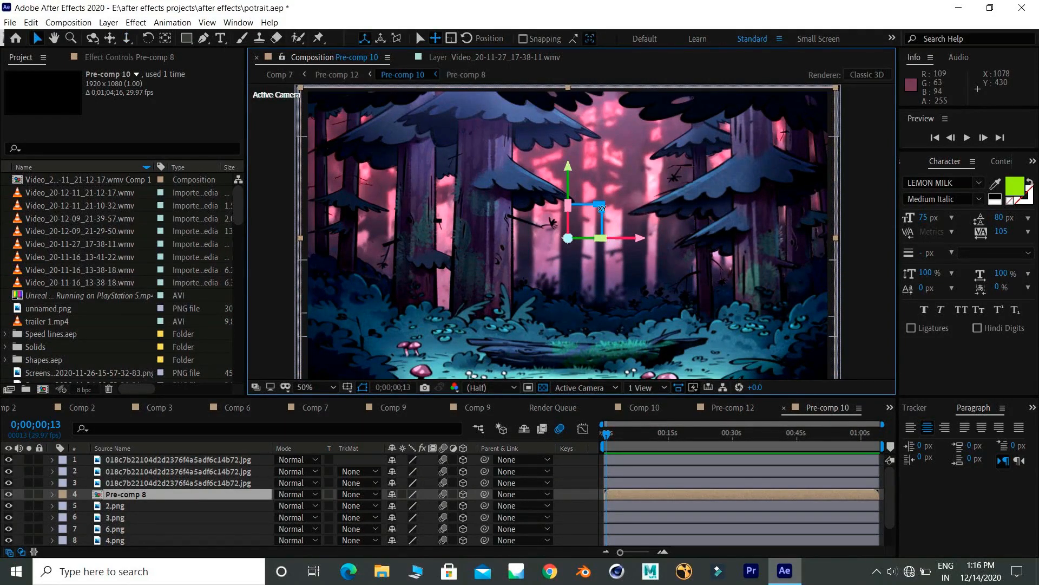
pyautogui.moveTo(601, 207)
pyautogui.mouseDown()
pyautogui.moveTo(574, 238)
pyautogui.moveTo(592, 219)
pyautogui.mouseUp()
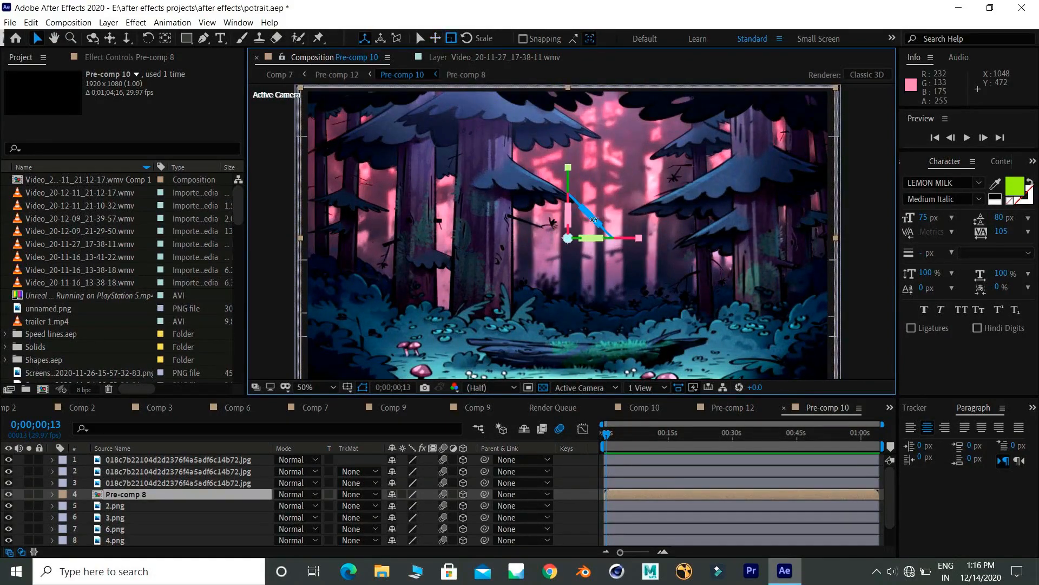
pyautogui.moveTo(593, 215); pyautogui.dragTo(609, 208)
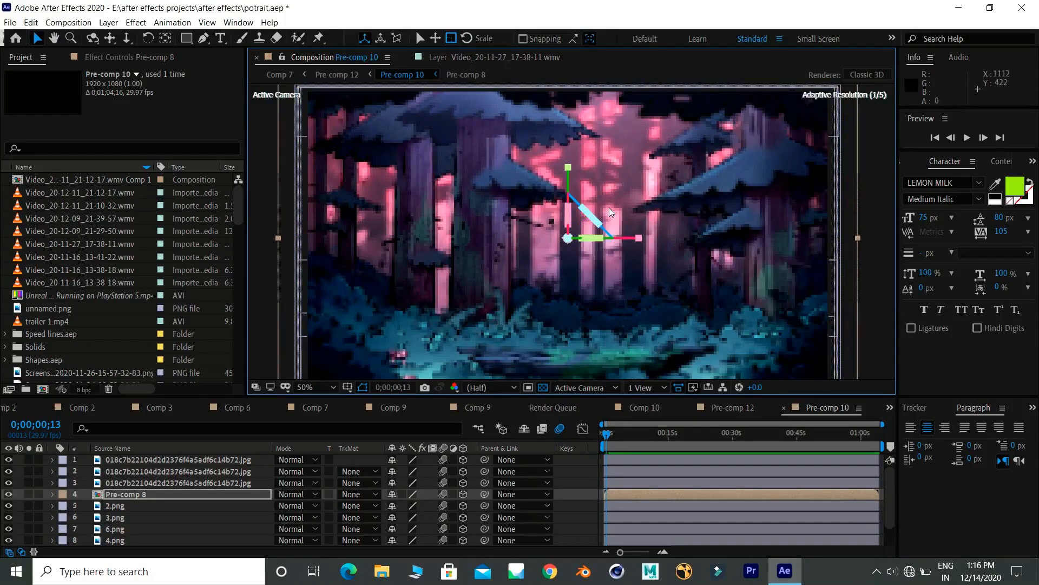
pyautogui.hotkey('ctrl', 'z')
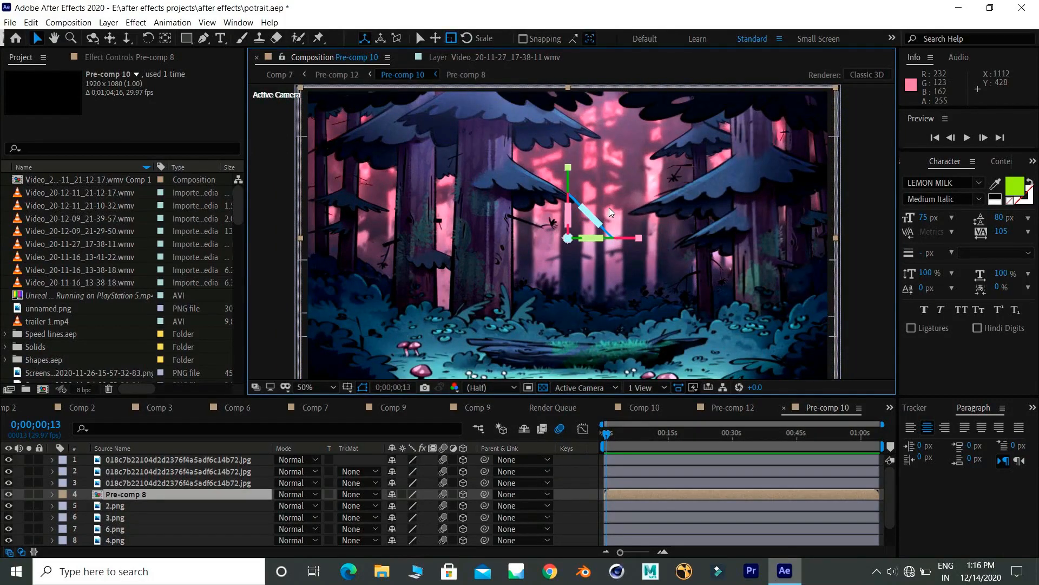
pyautogui.press('v')
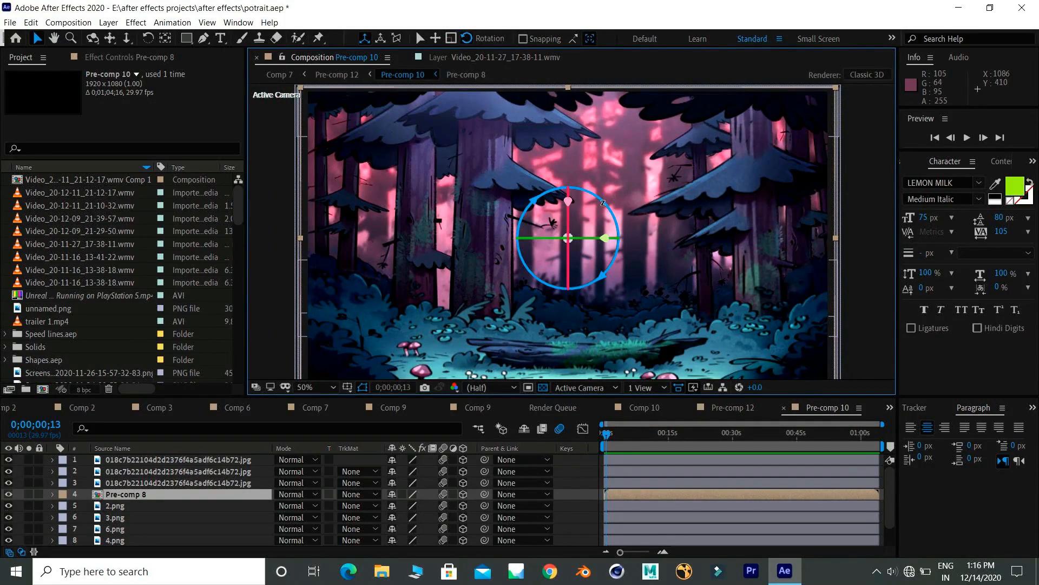
pyautogui.moveTo(599, 201); pyautogui.dragTo(600, 198)
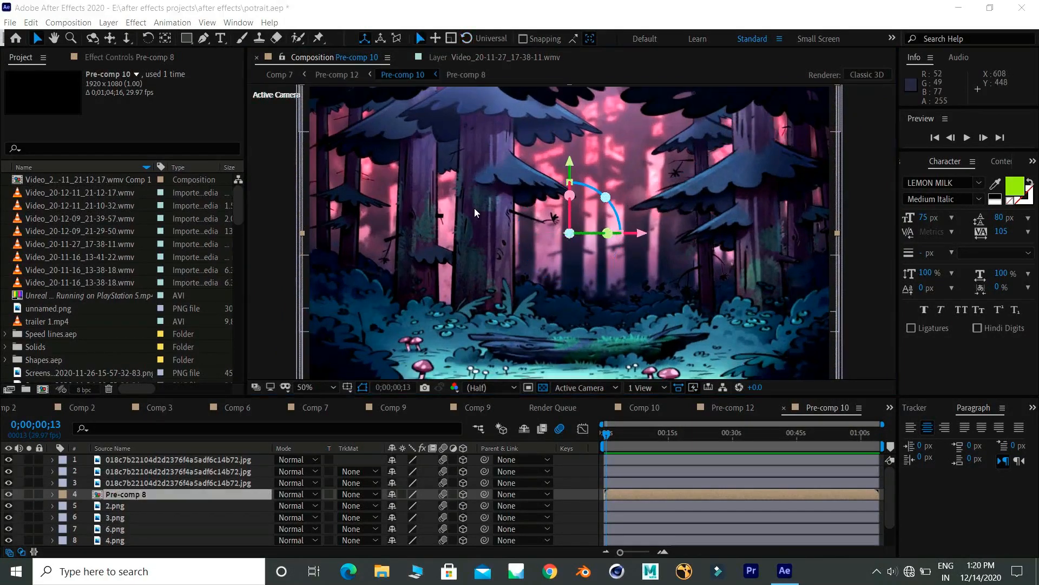